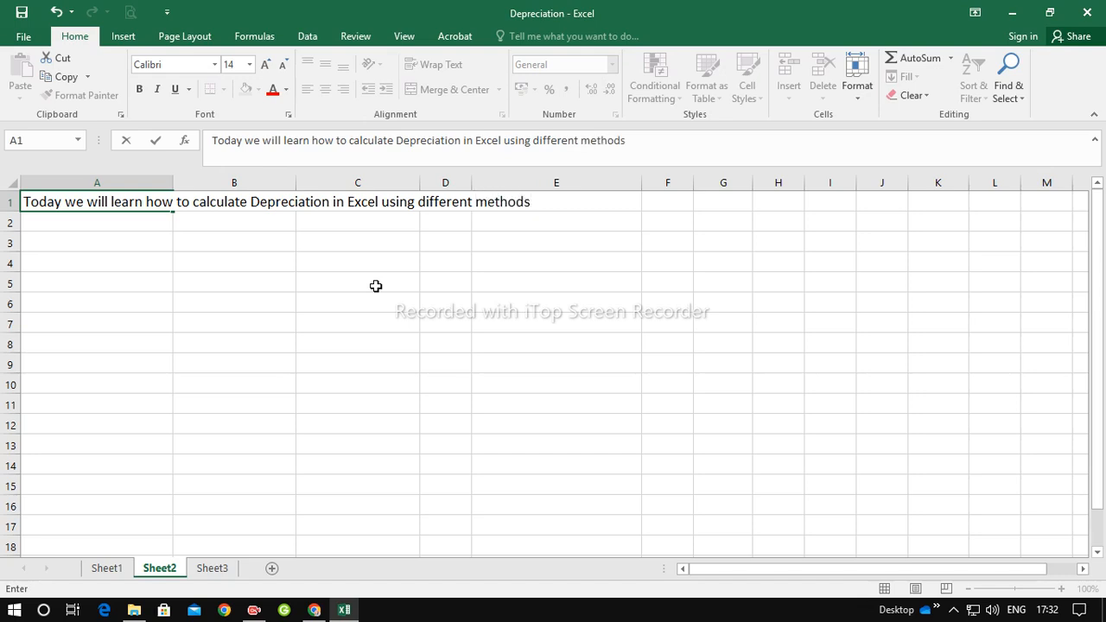
Step: Finish the title entry in A1 and add the label "Cost of the Machine" in A2 with 100000 in B2
key("Return")
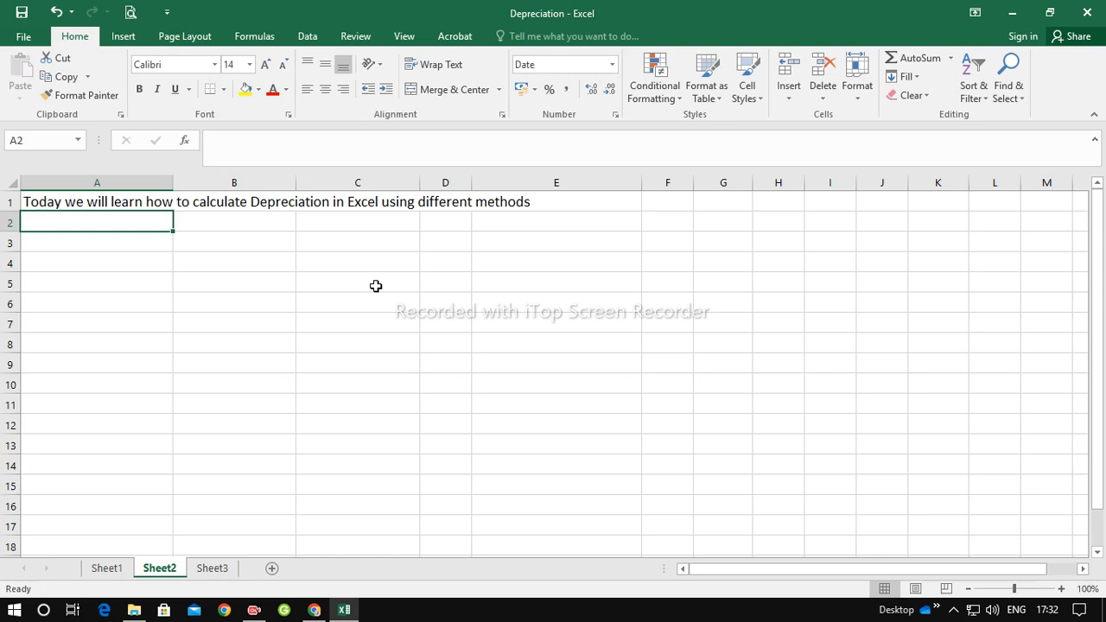
type("Cost")
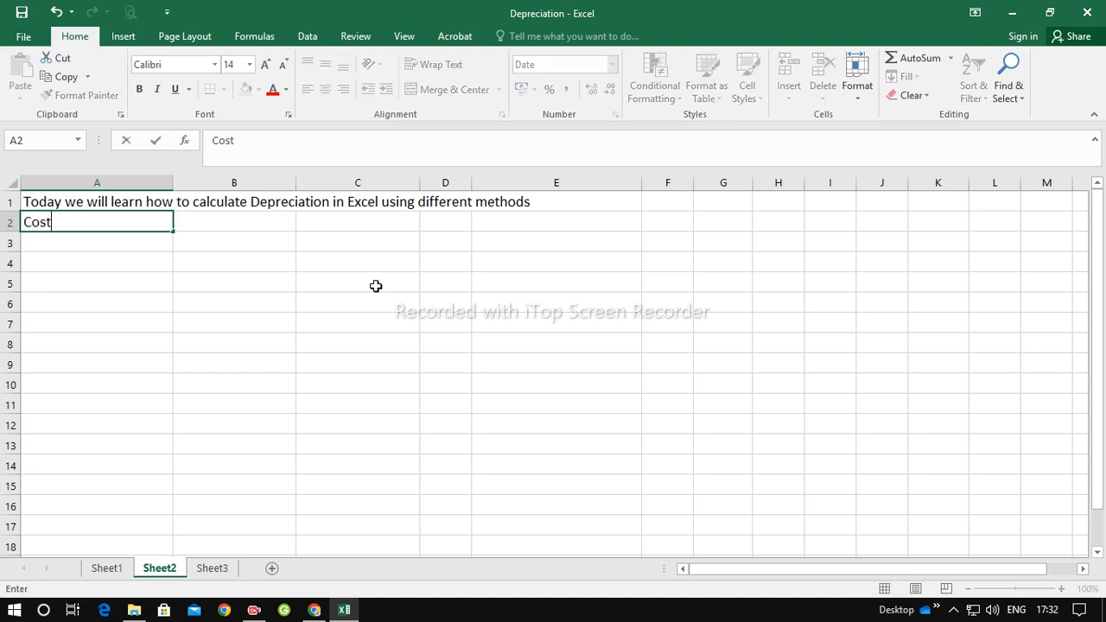
type(" of the Machine")
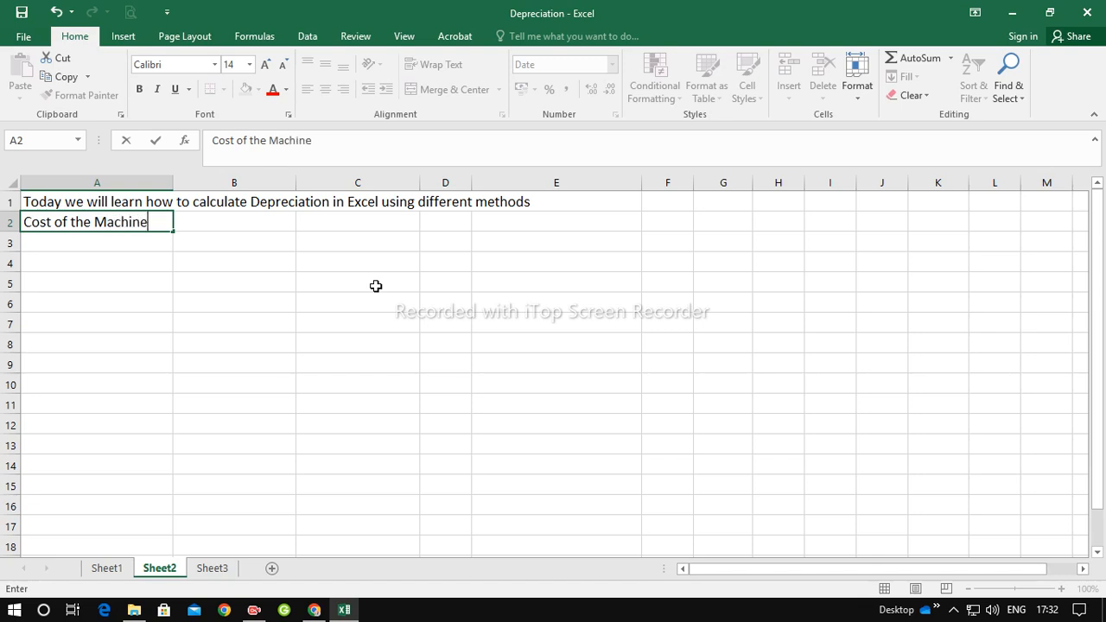
key("Tab")
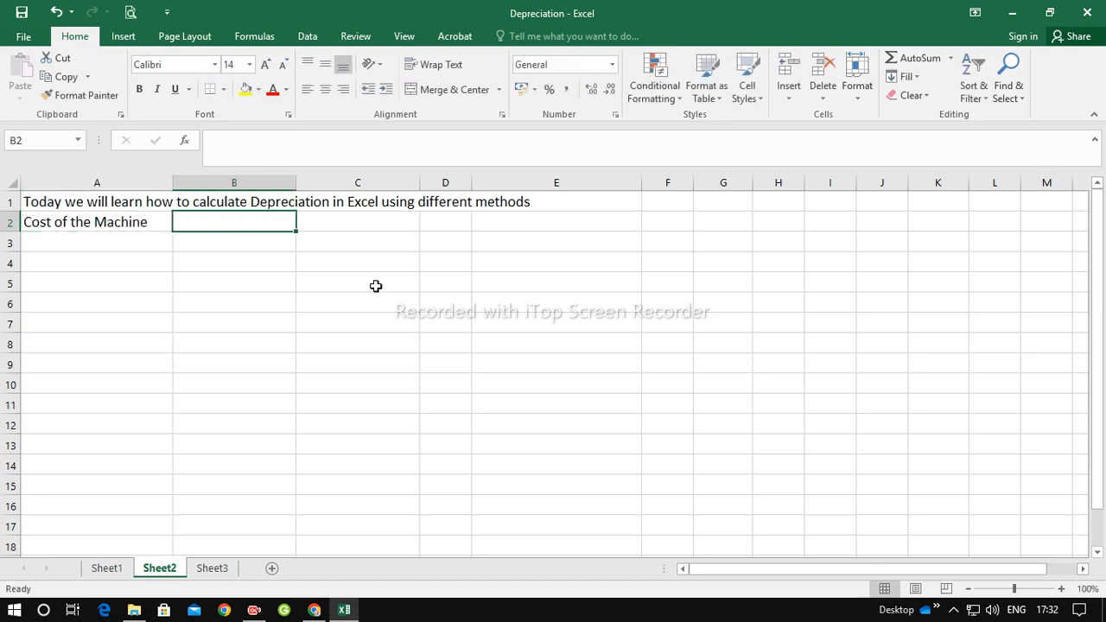
type("1")
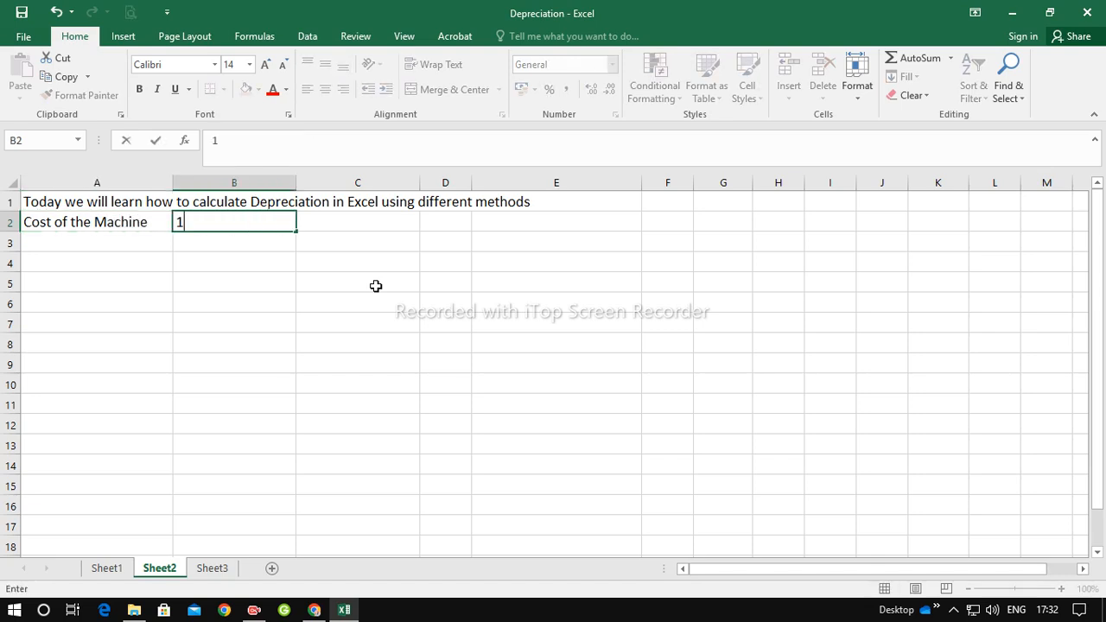
type("00000")
key("Tab")
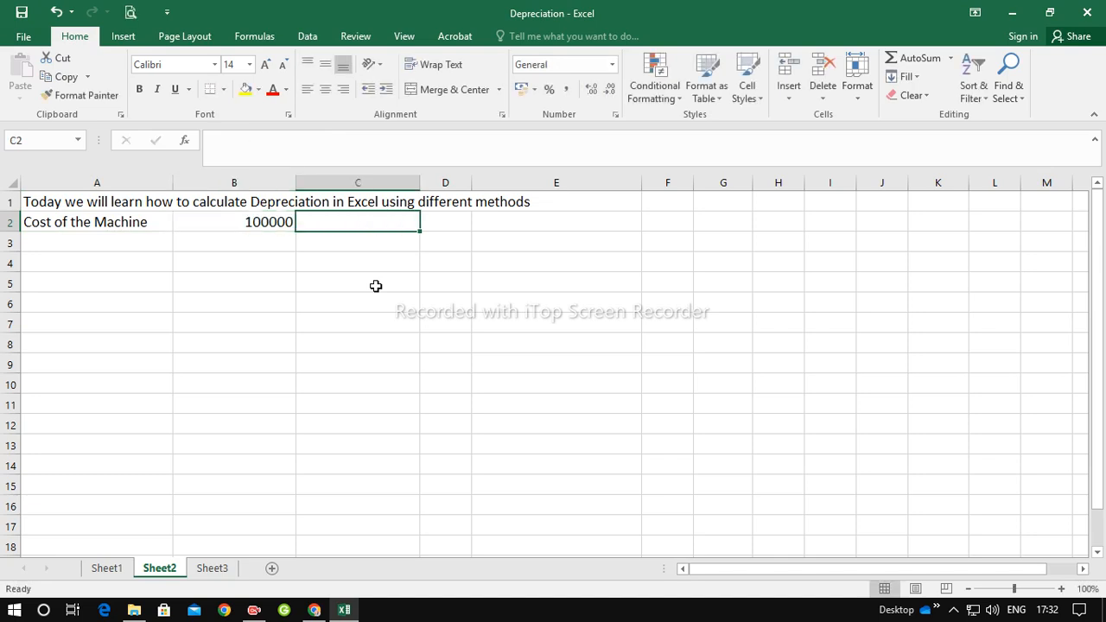
key("Return")
key("Left")
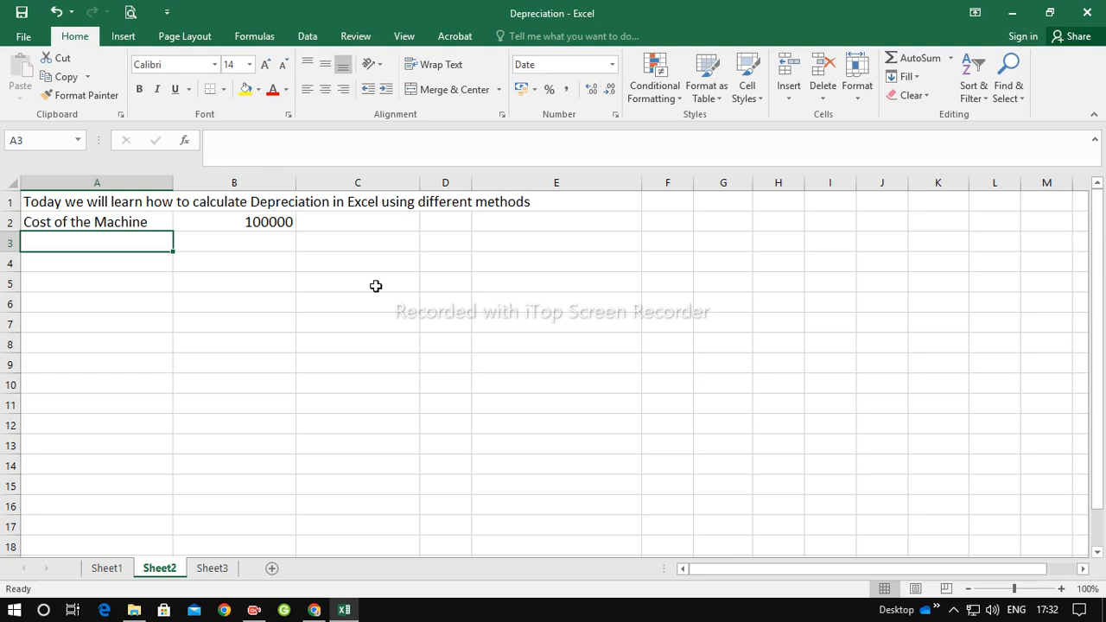
Step: Add the label "Estimated Life (in years)" in A3 with the value 5 in B3
type("Estimat")
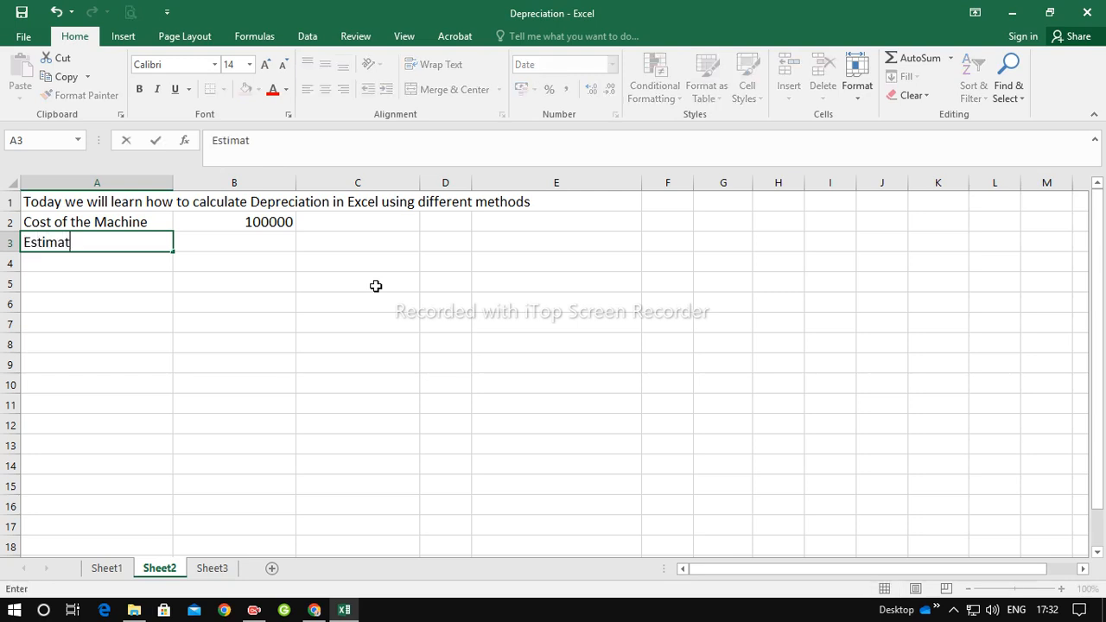
type("ed Life")
key("Tab")
type("5")
key("Return")
key("Left")
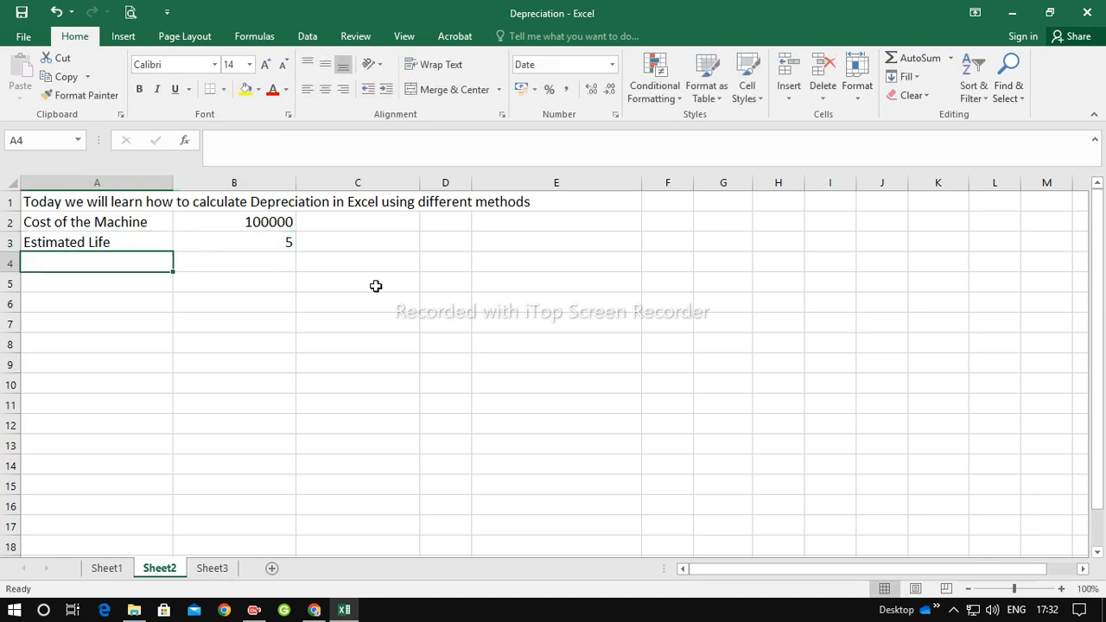
double_click(138, 244)
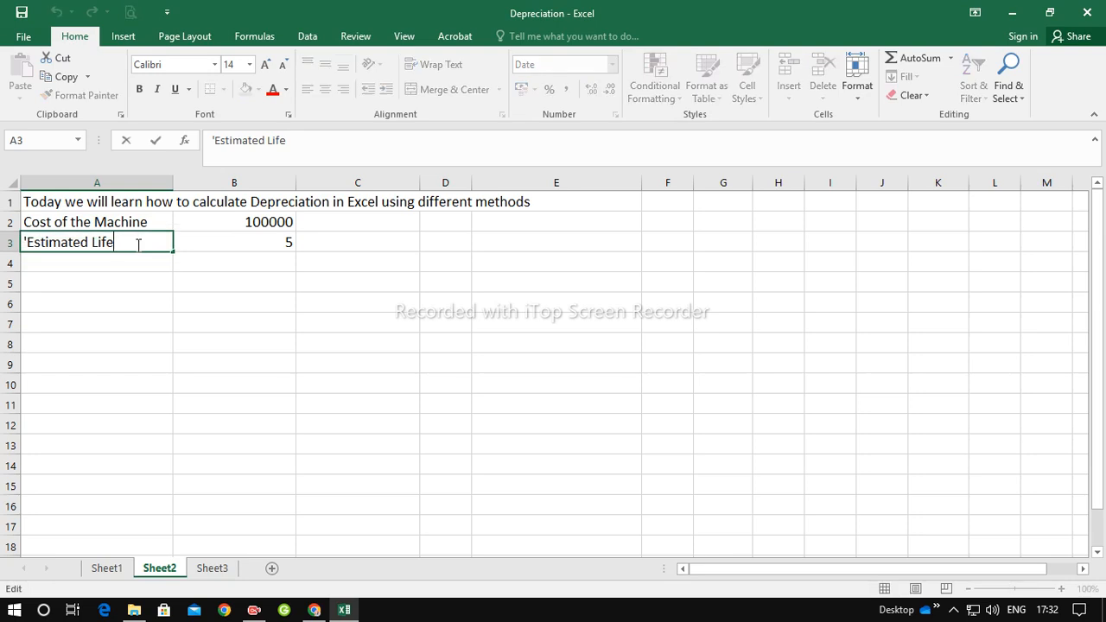
type("(in years)")
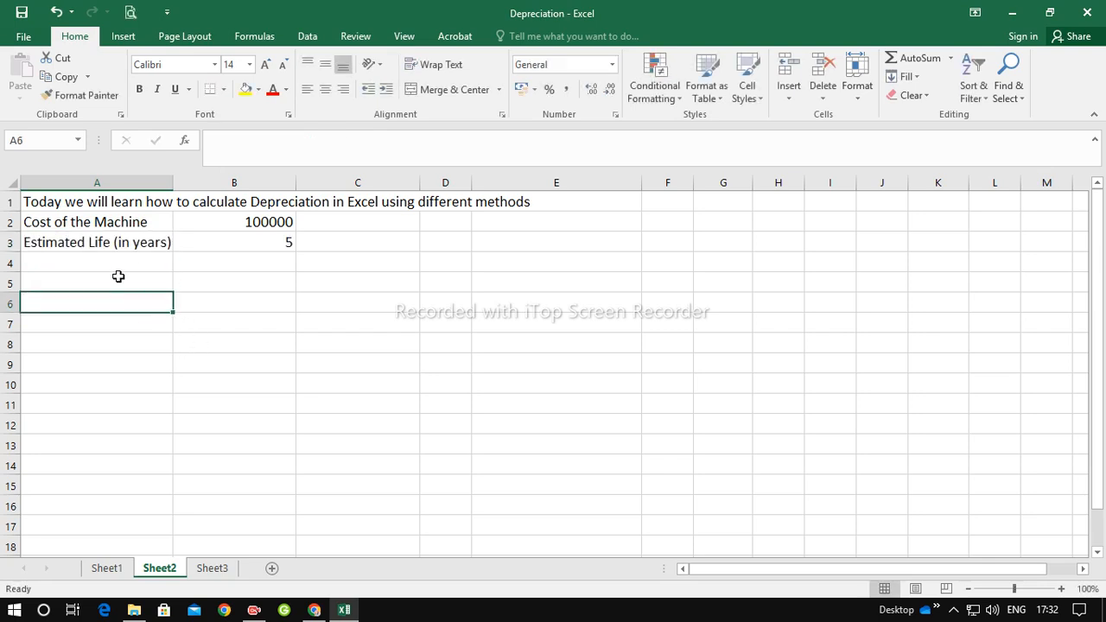
Step: Add the label "Salvage value" in A4 with 10000 in B4
left_click(102, 259)
type("Salvage")
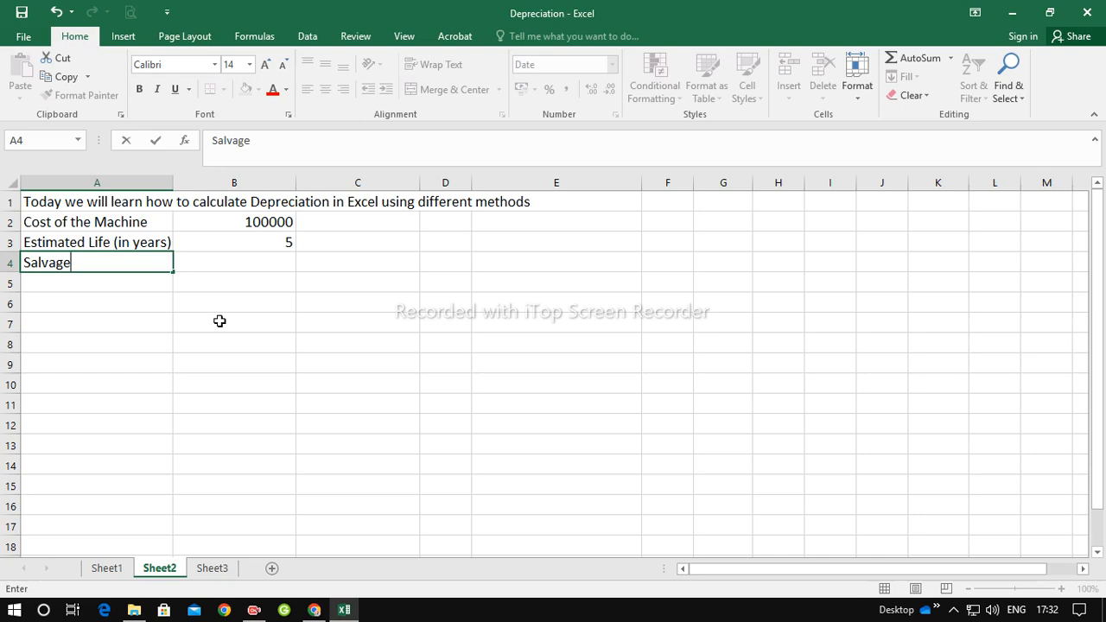
type(" value")
key("Tab")
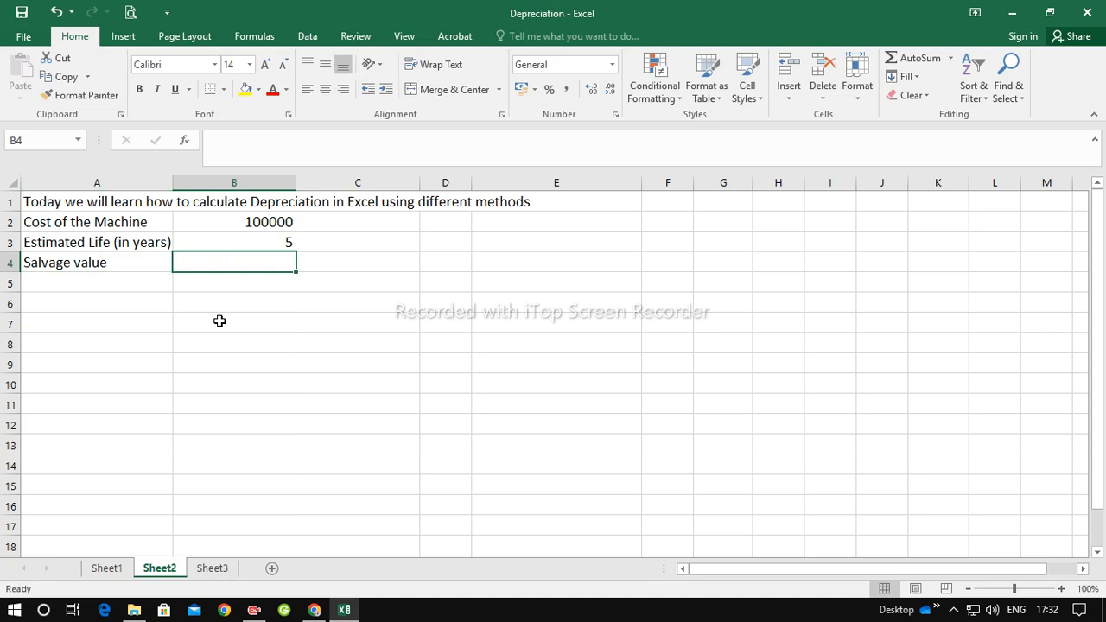
type("10000")
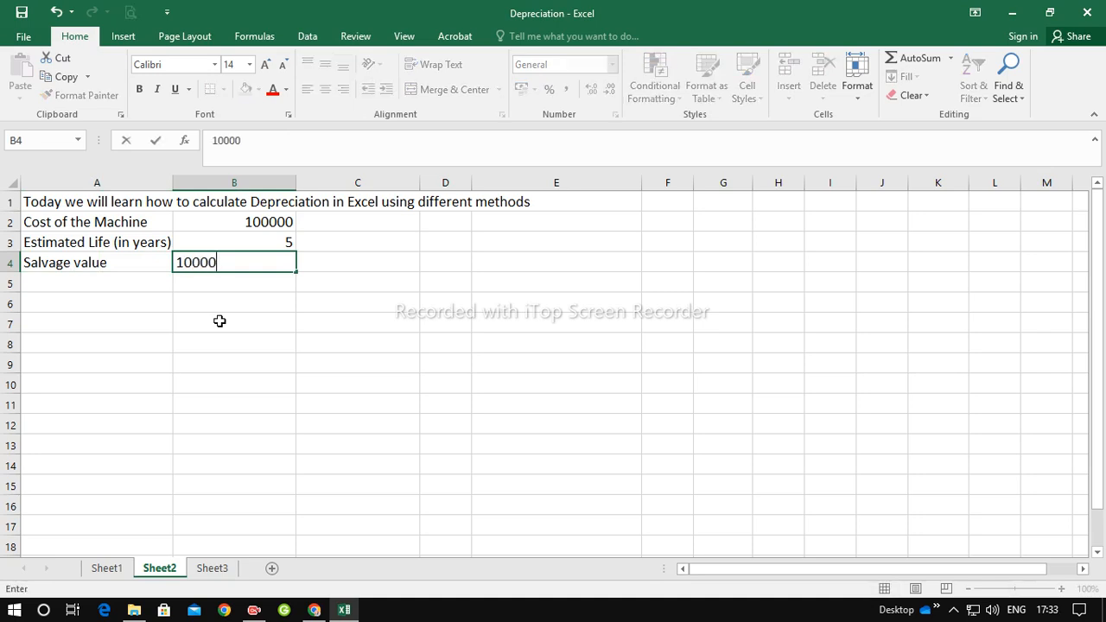
key("Return")
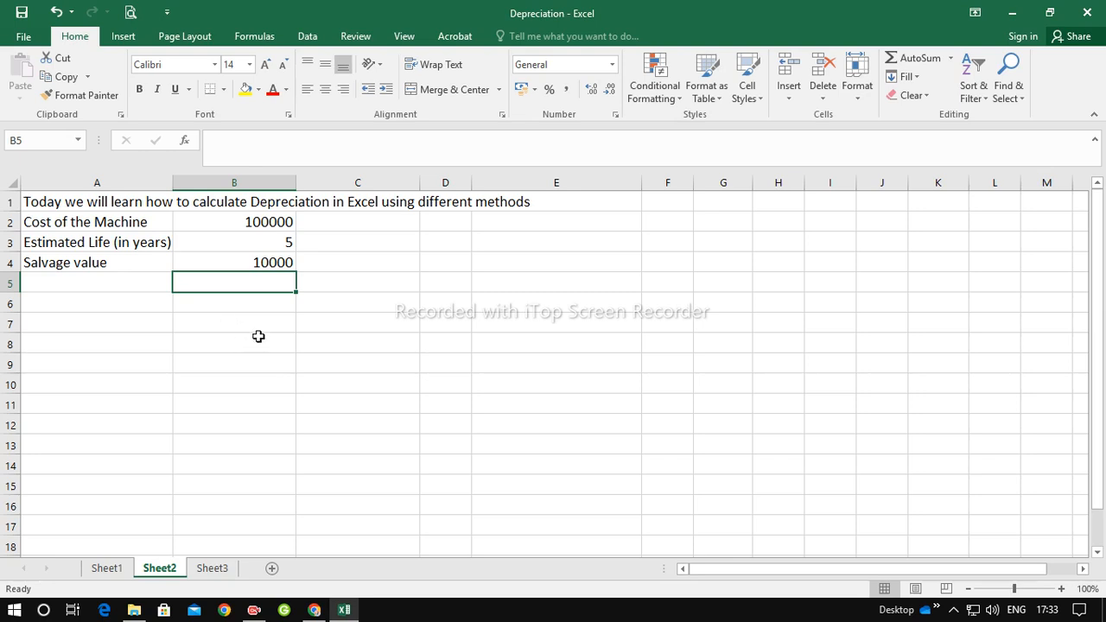
Step: Format the machine cost in B2 and the salvage value in B4 to show two decimal places
left_click(266, 223)
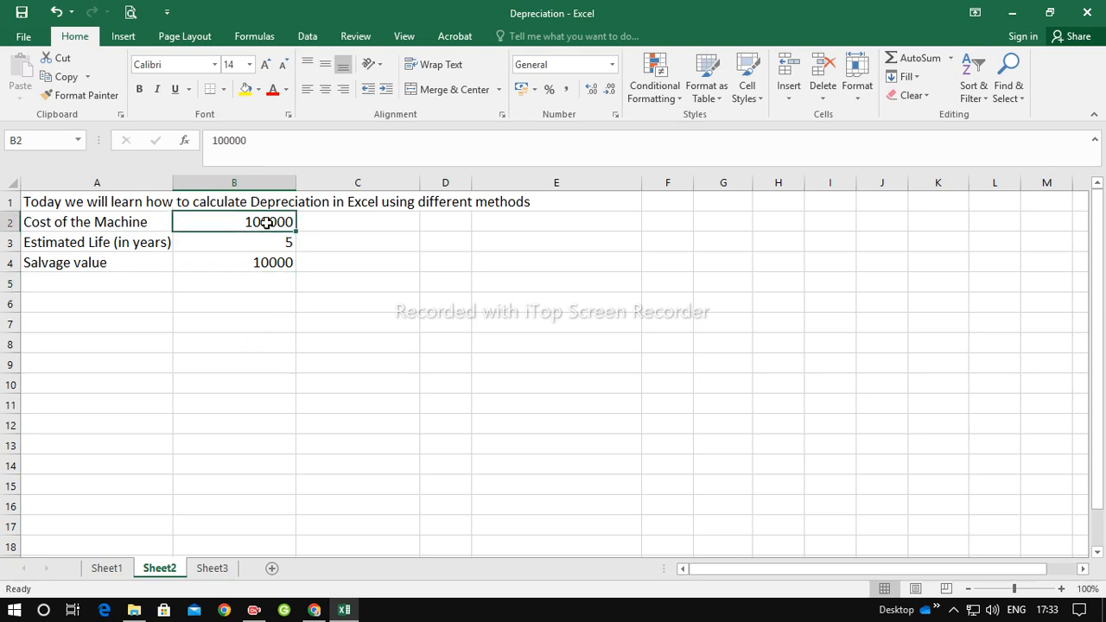
left_click(283, 267, "ctrl")
left_click(591, 89)
left_click(591, 89)
left_click(237, 318)
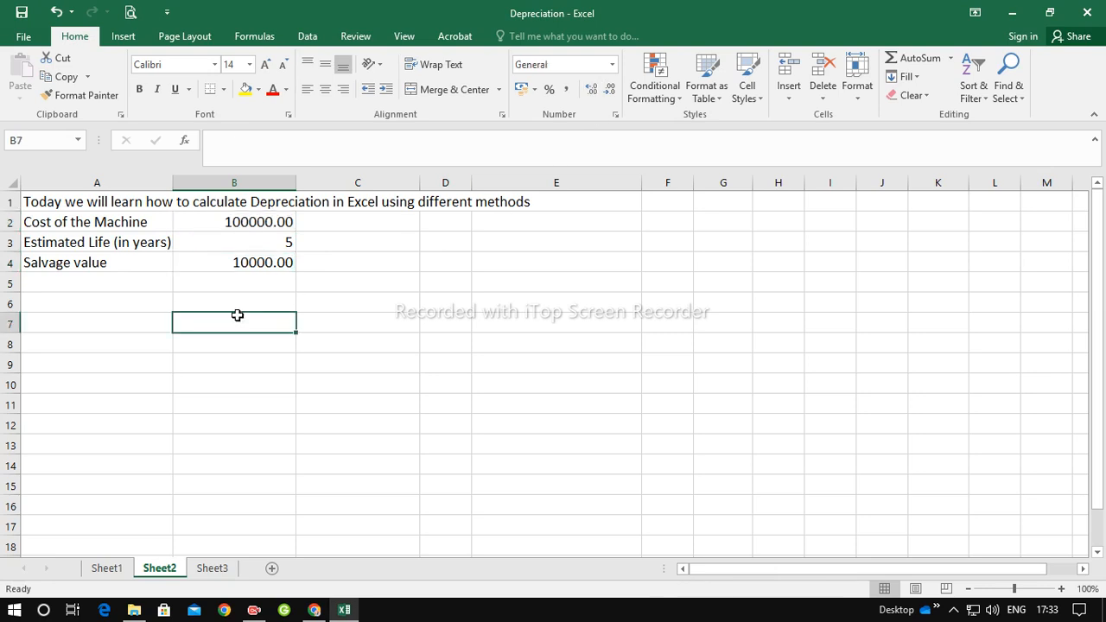
Step: Enter the column heading "Year" in A6 to start the depreciation table
left_click(95, 305)
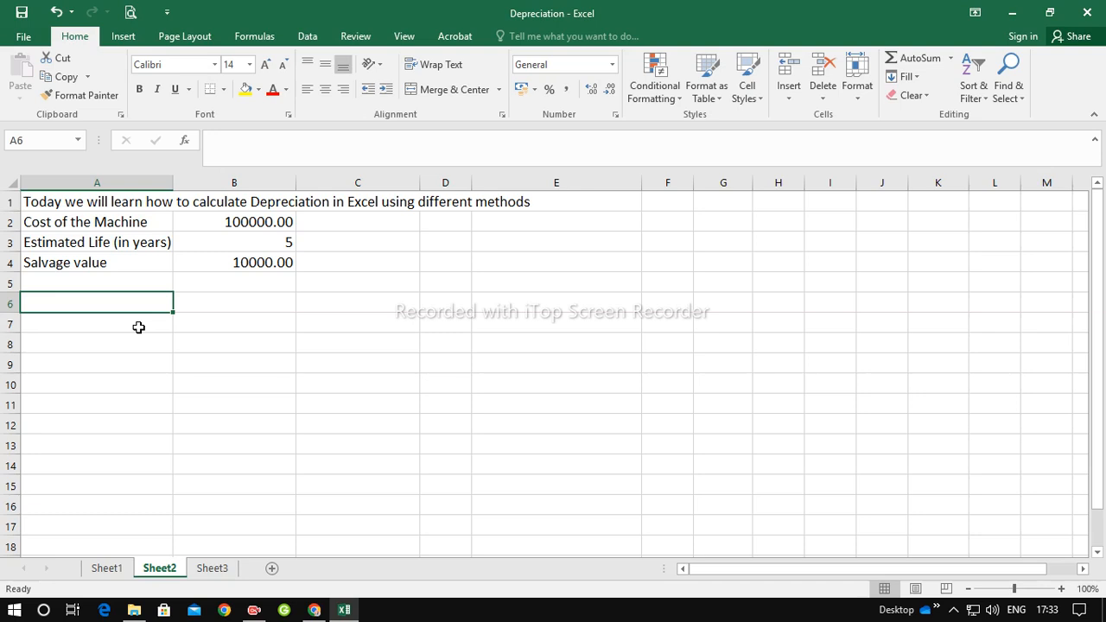
type("Years")
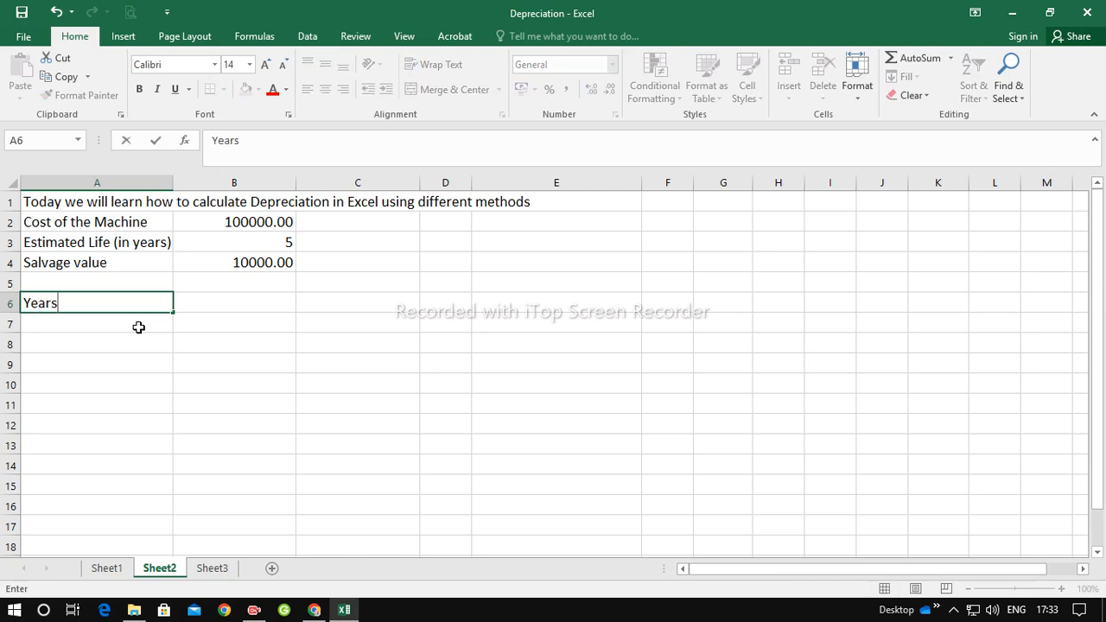
key("BackSpace")
key("Return")
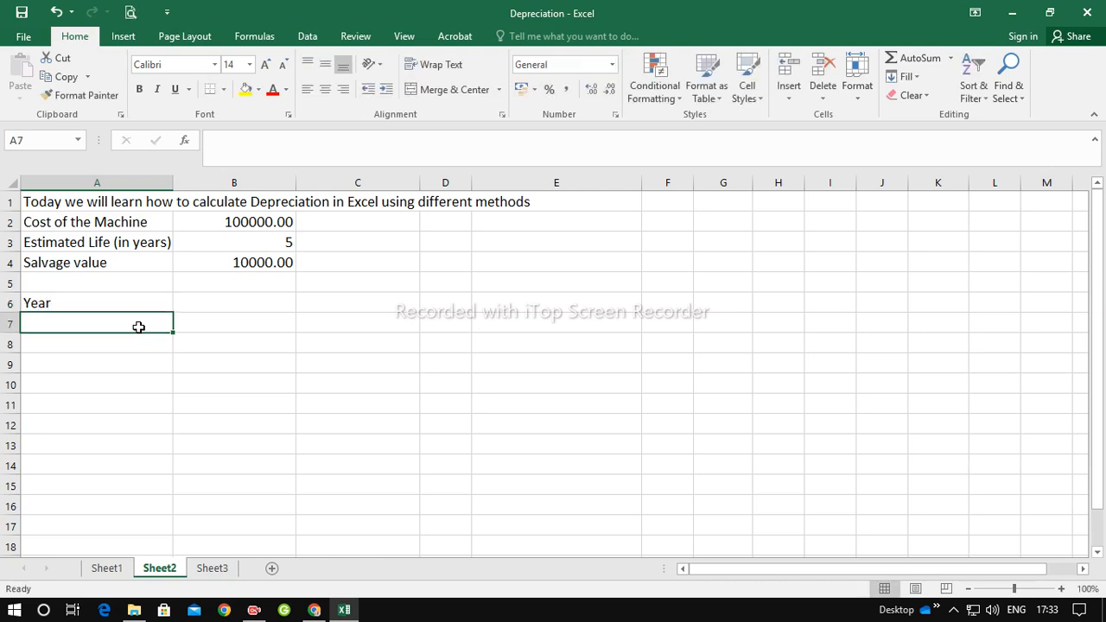
Step: Number the years 1 through 5 down cells A7 to A11
type("1")
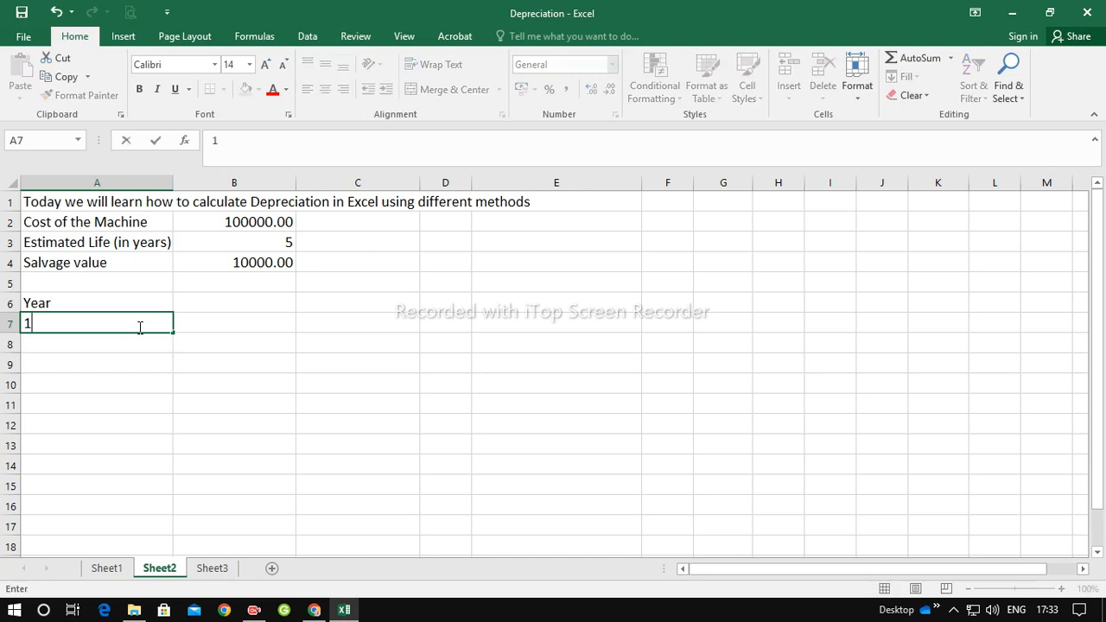
key("Return")
type("2")
key("Return")
type("3")
key("Return")
type("4")
key("Return")
type("5")
key("Return")
Step: Enter the column heading "Straight Line Method" in B6
left_click(223, 302)
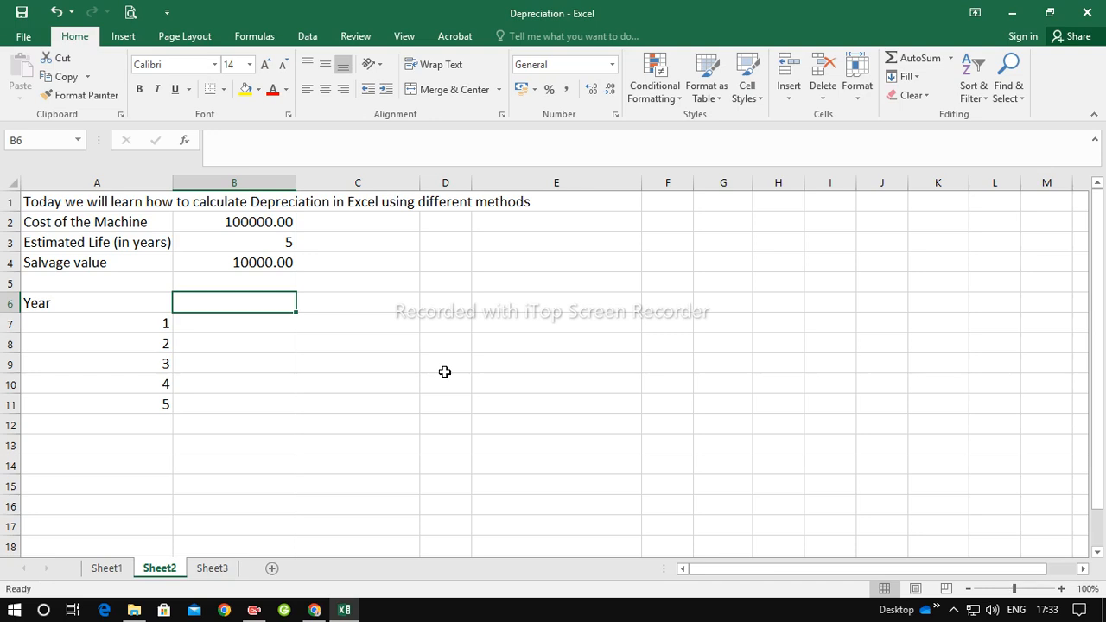
type("Stra")
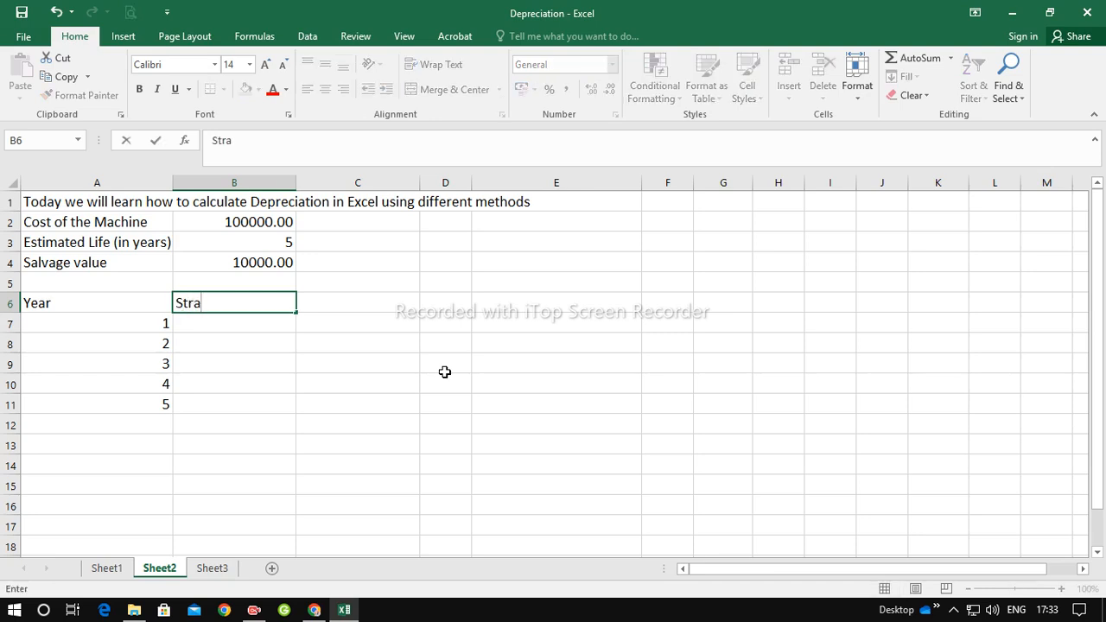
type("ight")
key("BackSpace")
key("BackSpace")
key("BackSpace")
key("BackSpace")
key("BackSpace")
type("i")
type("aight")
type(" Line Menth")
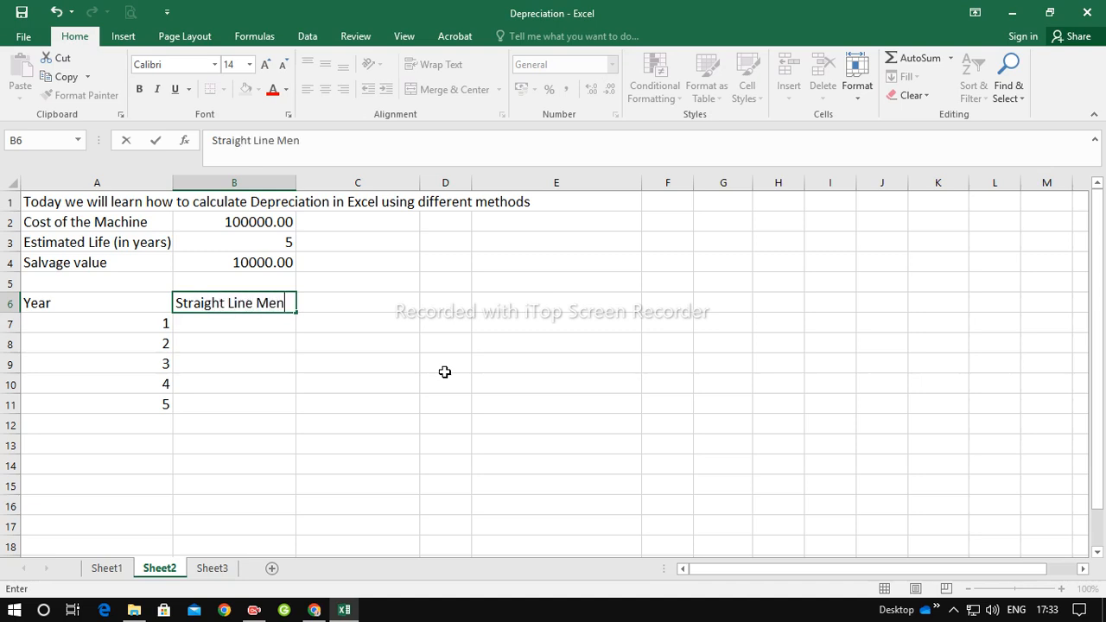
key("BackSpace")
key("BackSpace")
key("BackSpace")
type("thod")
left_click(444, 371)
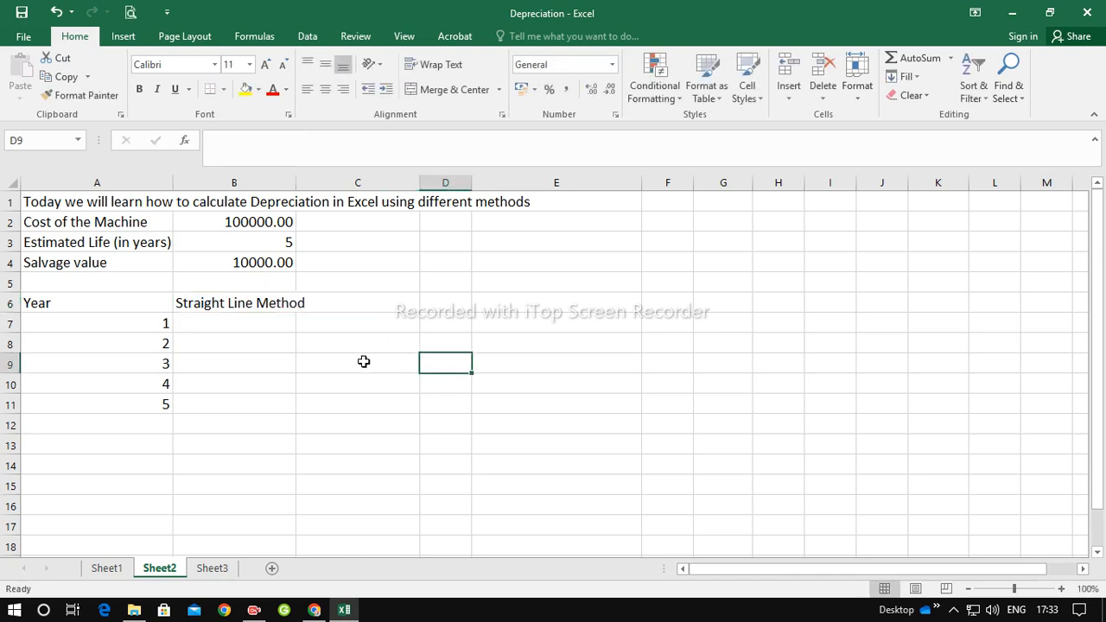
Step: Enter the column heading "Sum of Year's digit" in C6
left_click(340, 304)
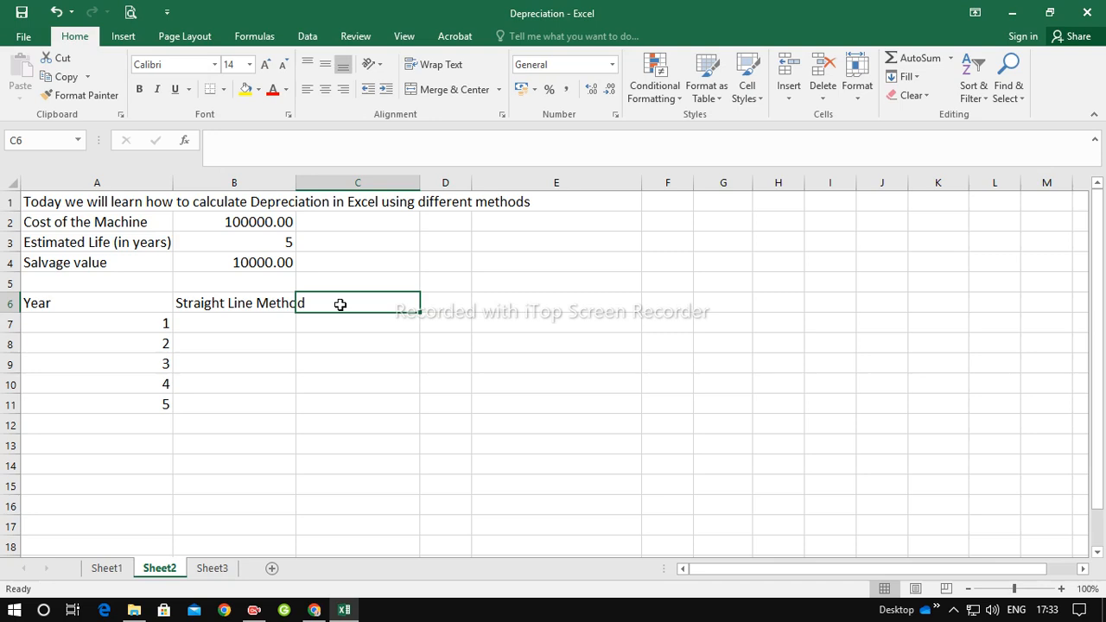
type("Su")
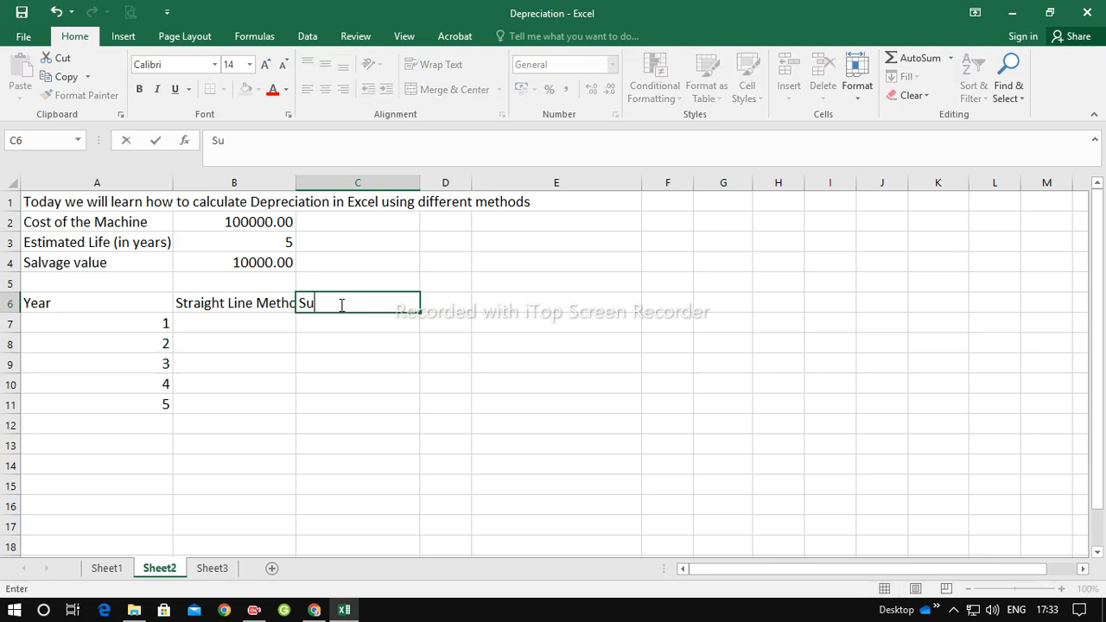
type("m of Year's digi")
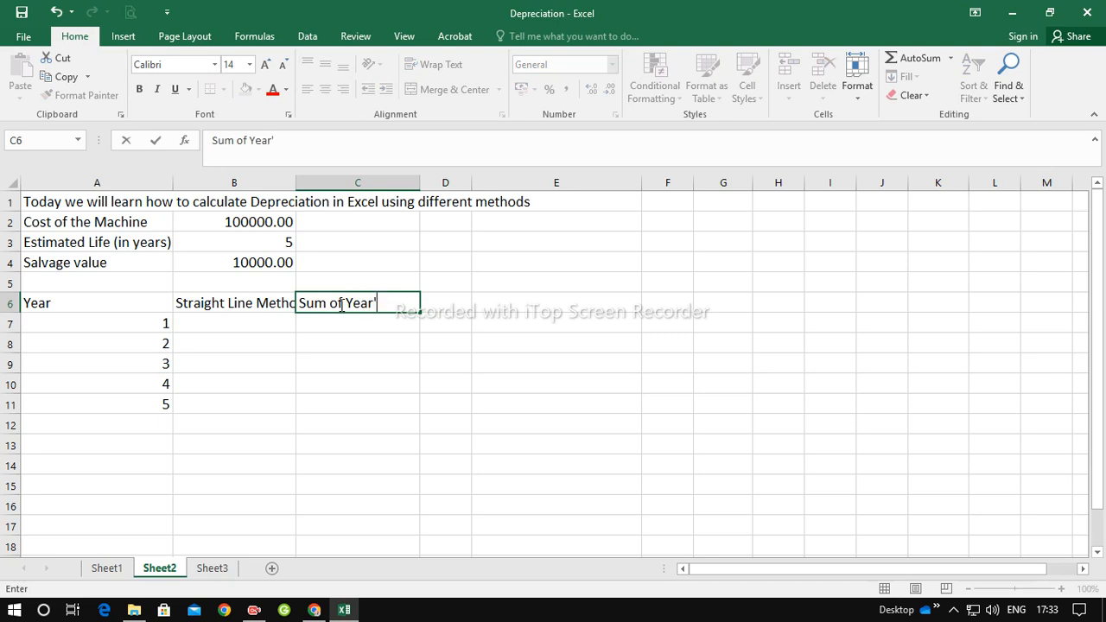
type("t")
Step: Enter the heading "Diminishing Balace" in D6 and auto-fit the widths of columns D and B to their contents
left_click(444, 301)
type("D")
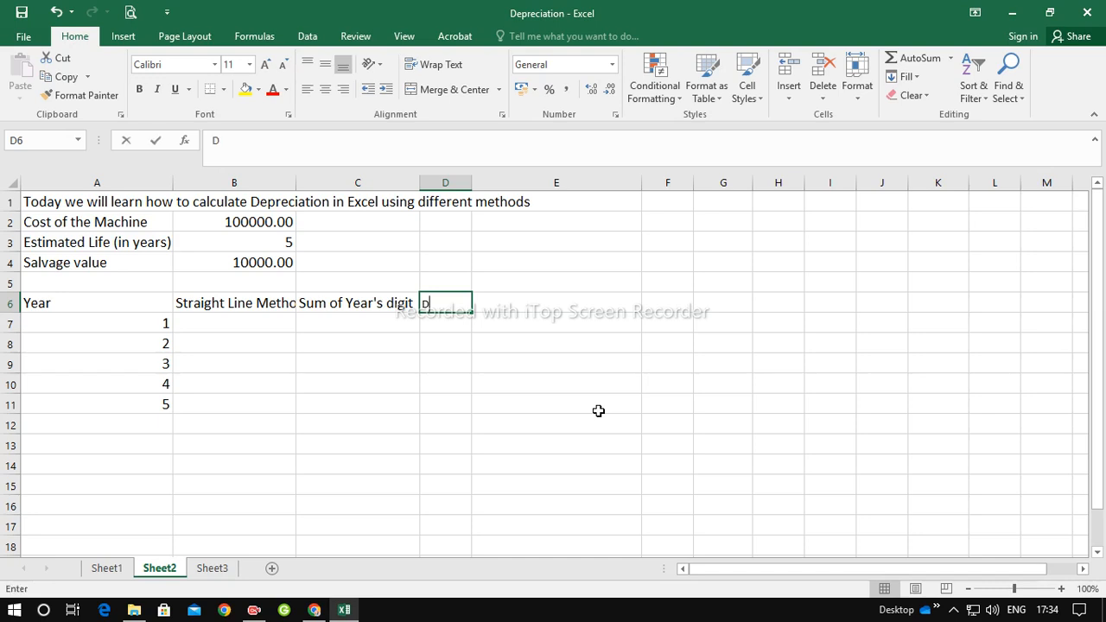
type("iminis")
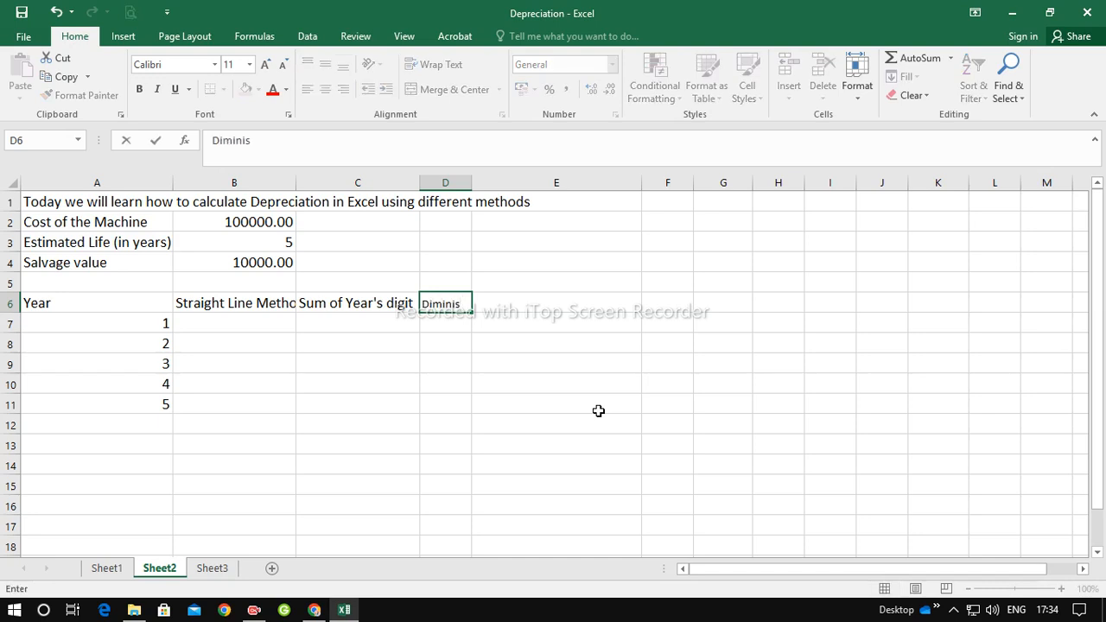
type("hing Balabc")
key("BackSpace")
key("BackSpace")
type("ce")
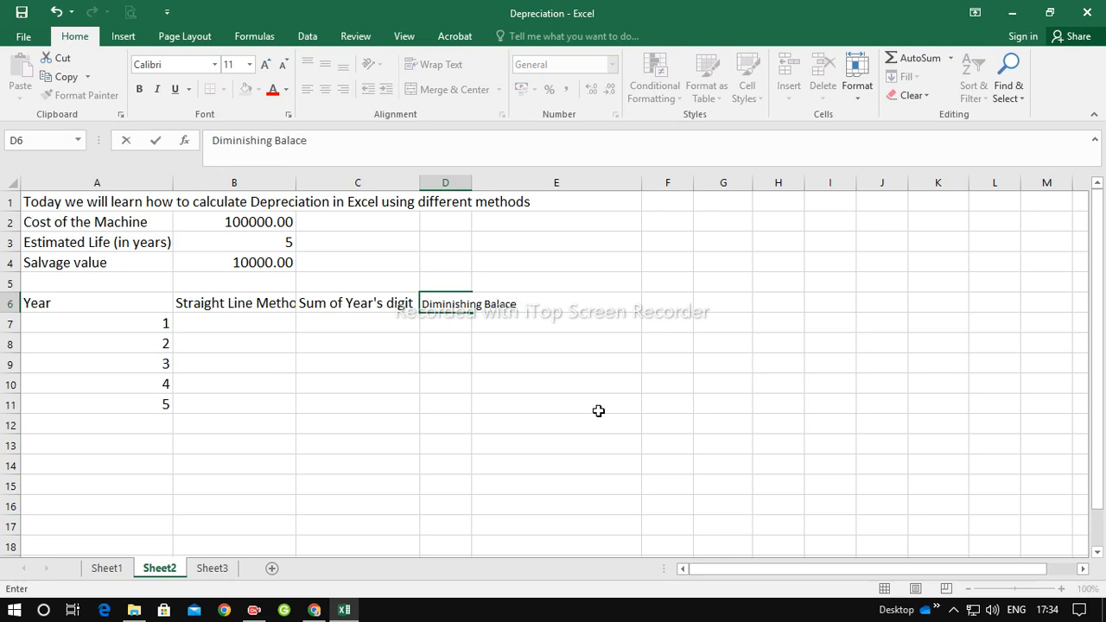
left_click(598, 411)
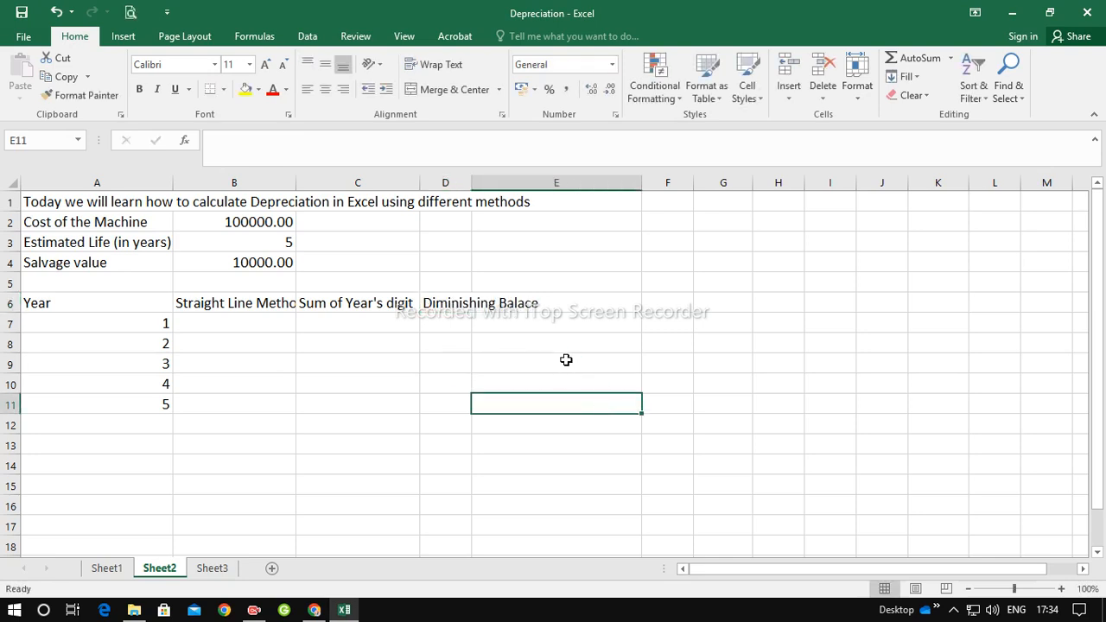
double_click(471, 183)
double_click(295, 183)
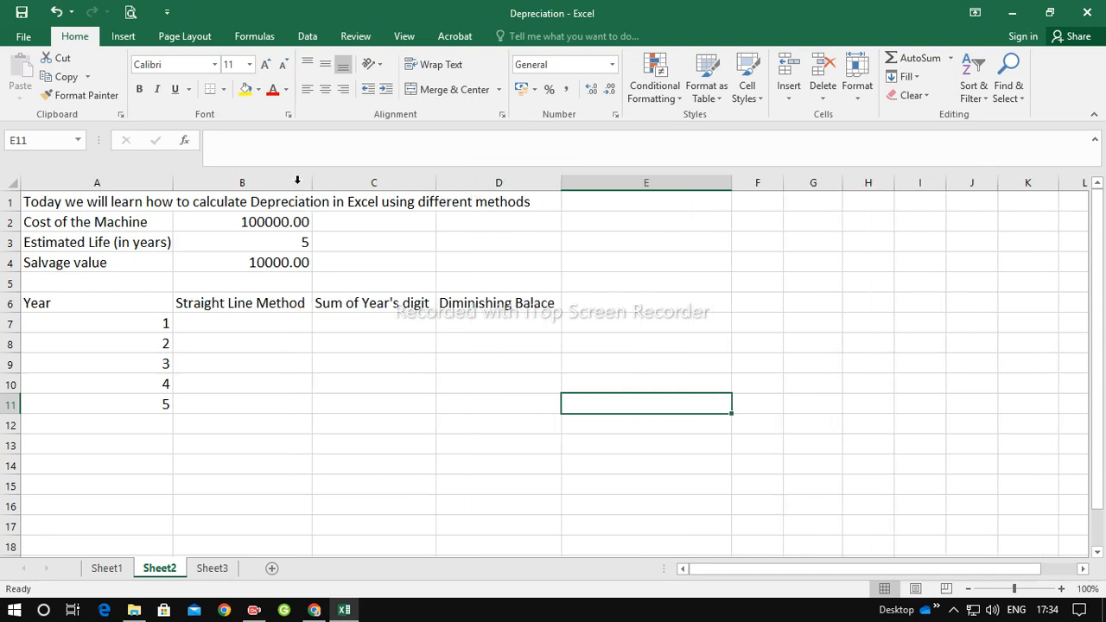
Step: Calculate the year 1 straight line depreciation in B7 using SLN with cost B2, salvage B4 and life B3
left_click(247, 314)
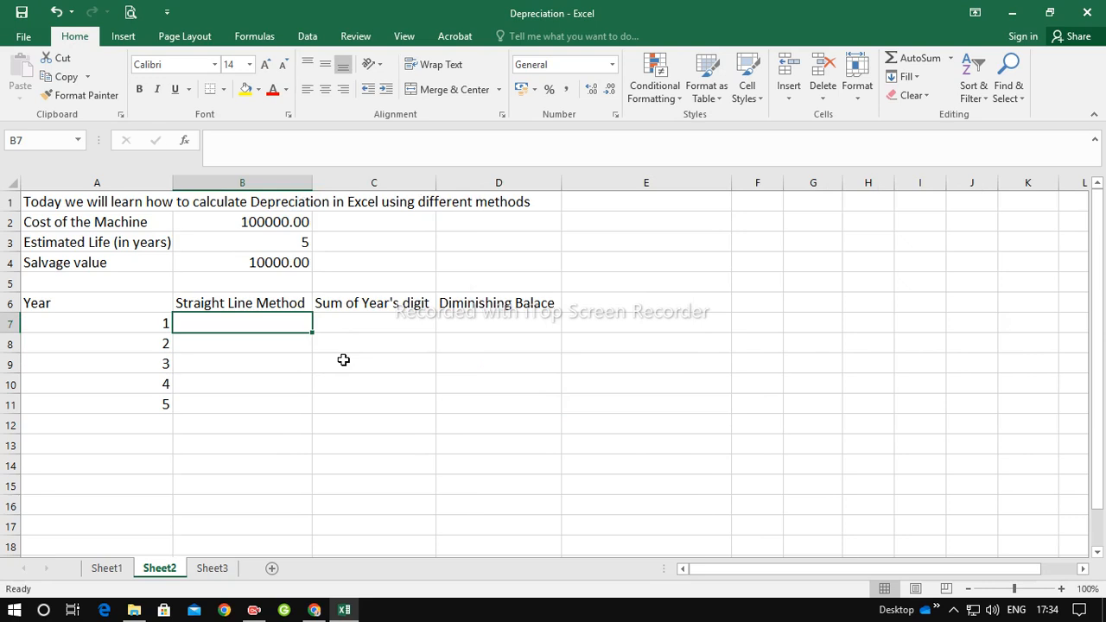
type("=")
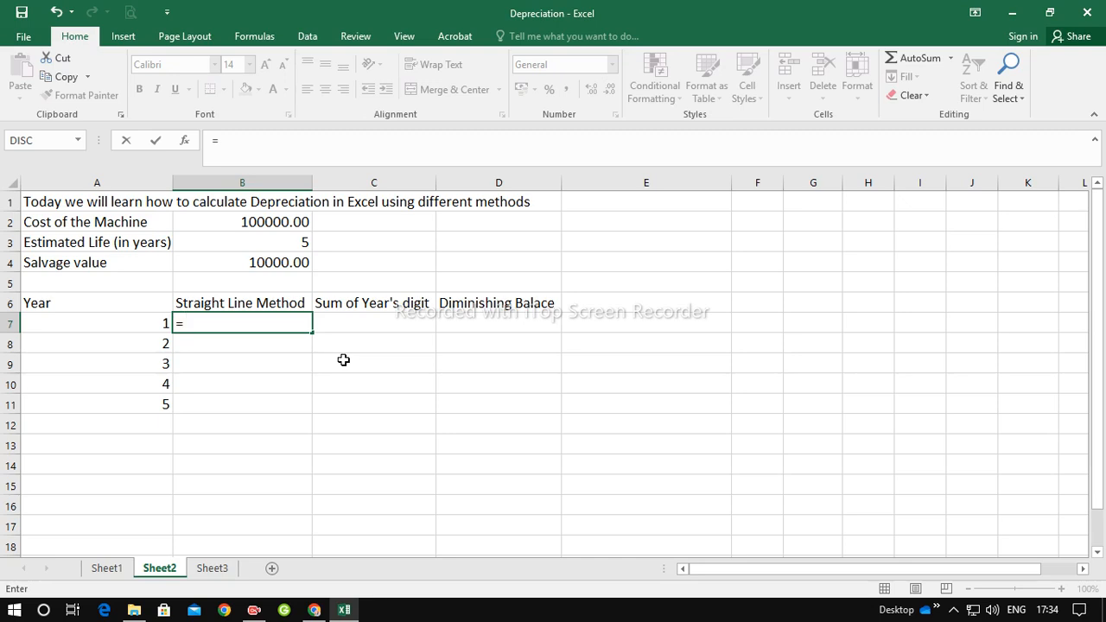
type("SLN")
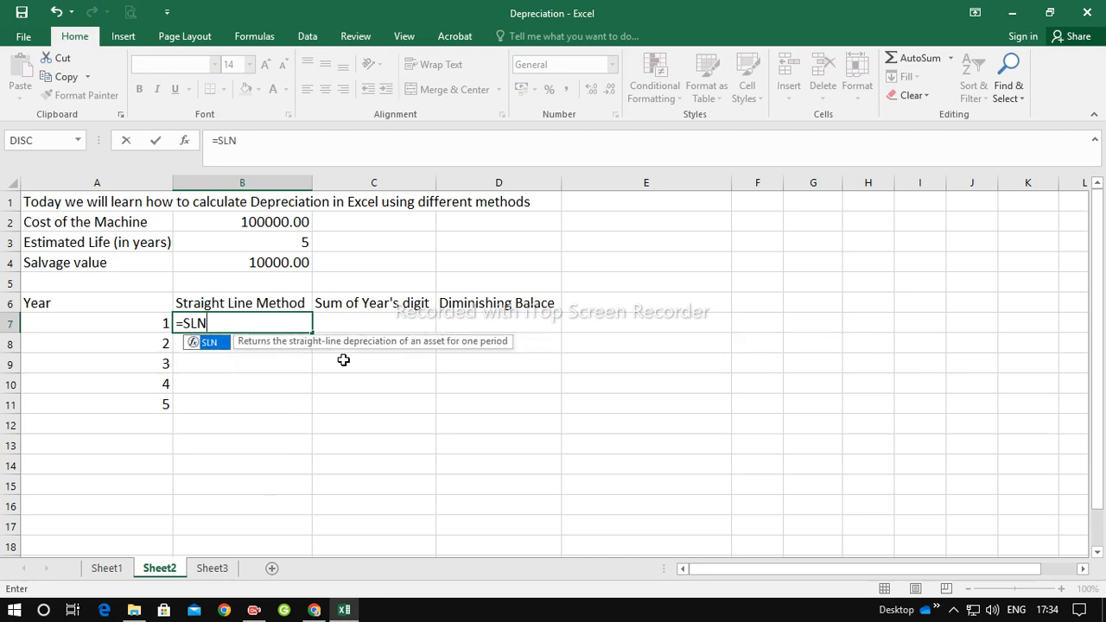
key("ctrl+a")
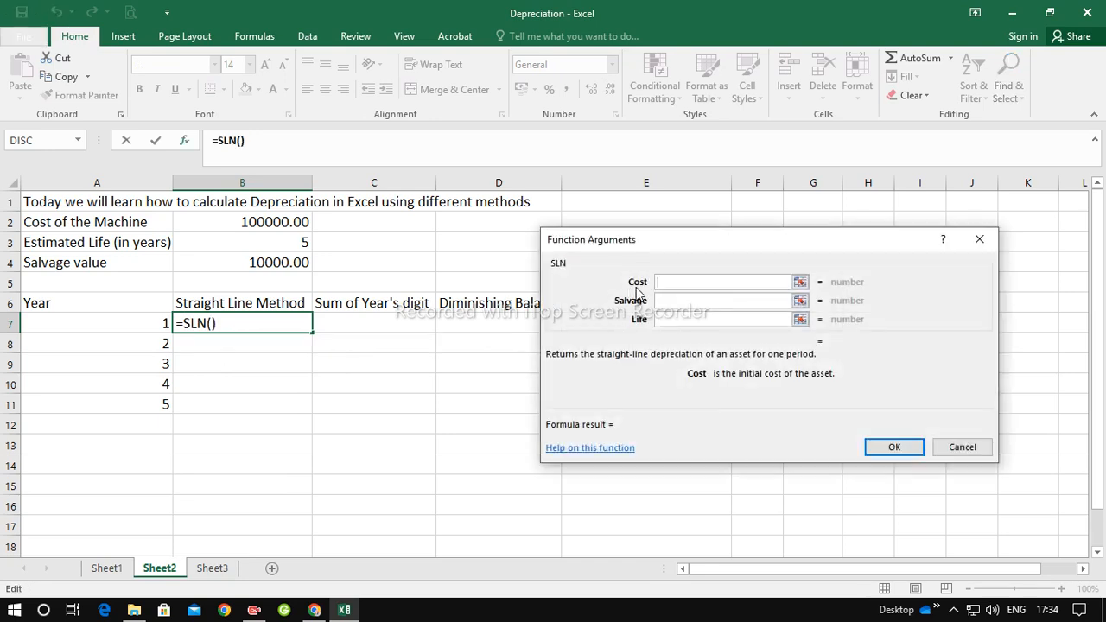
left_click(251, 228)
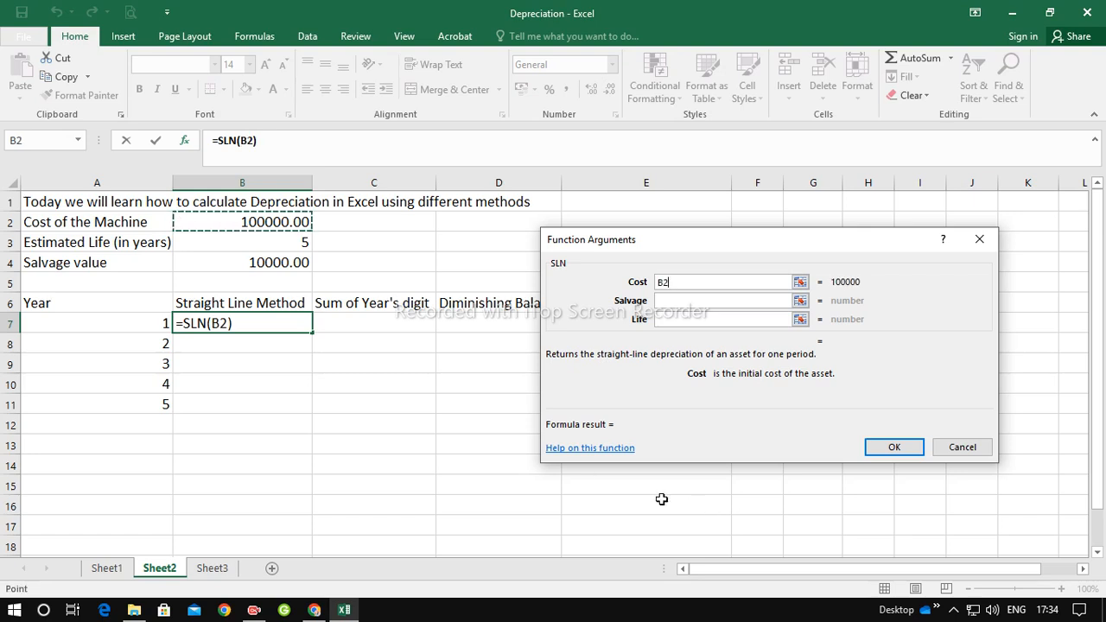
left_click(674, 303)
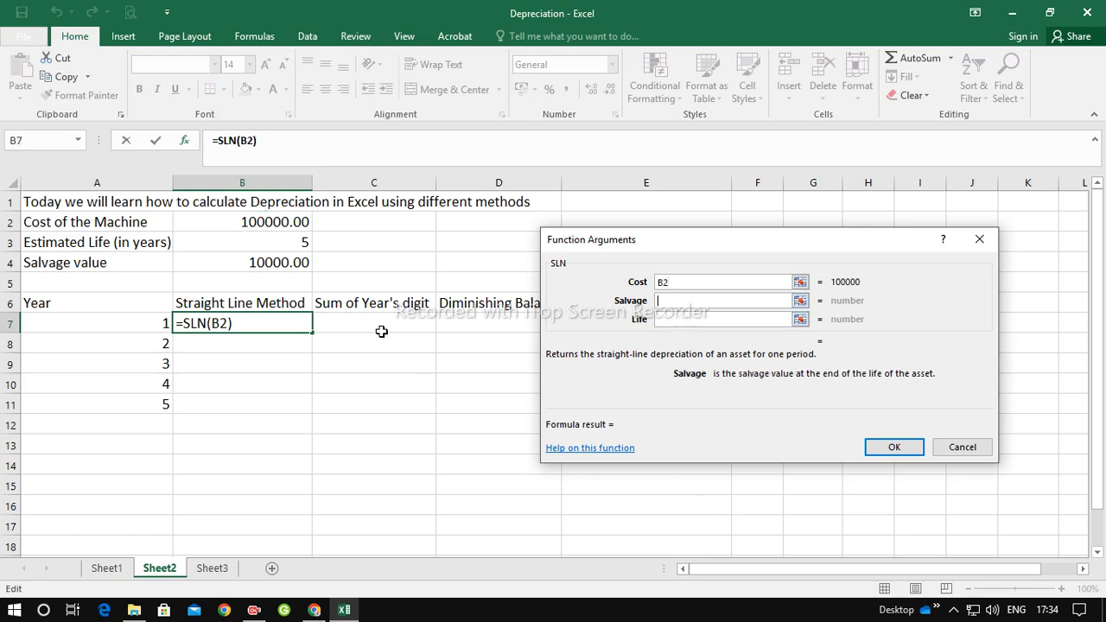
left_click(289, 261)
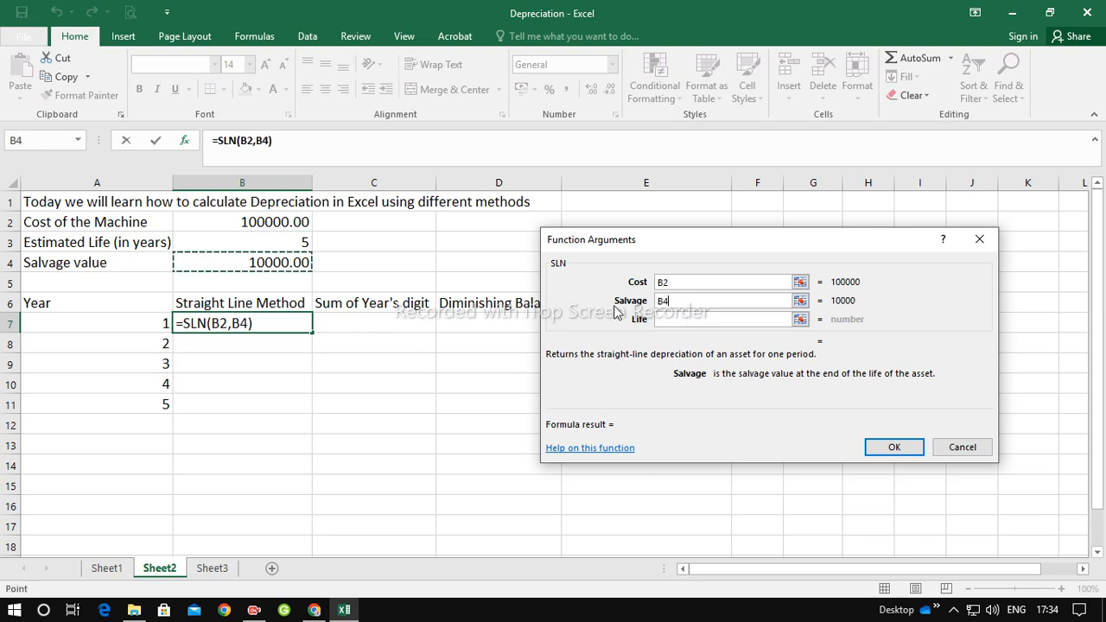
left_click(668, 320)
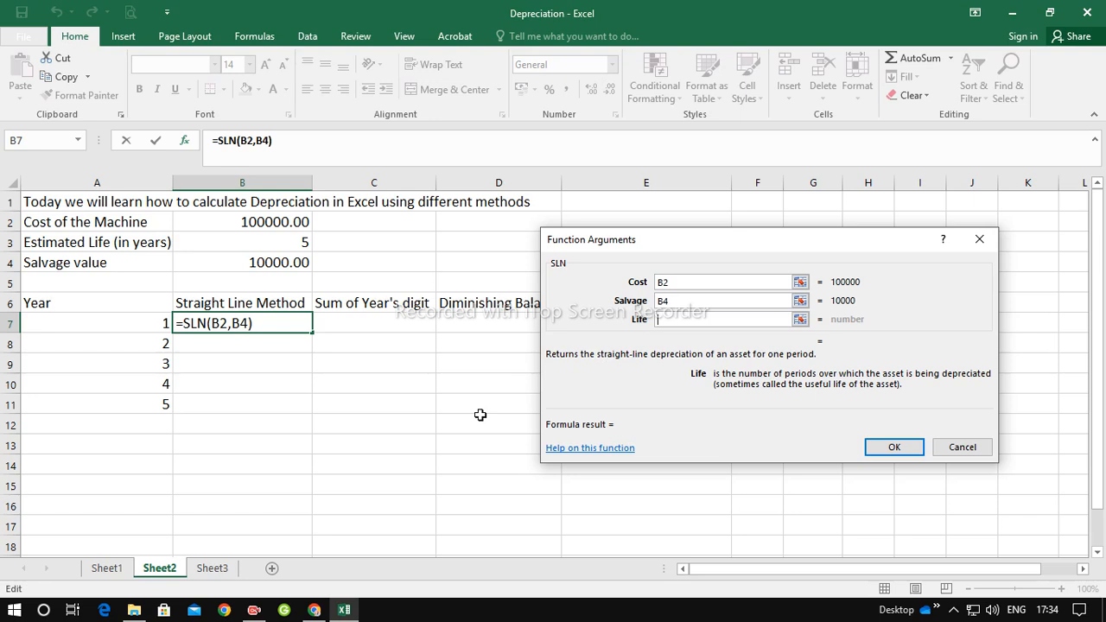
left_click(292, 246)
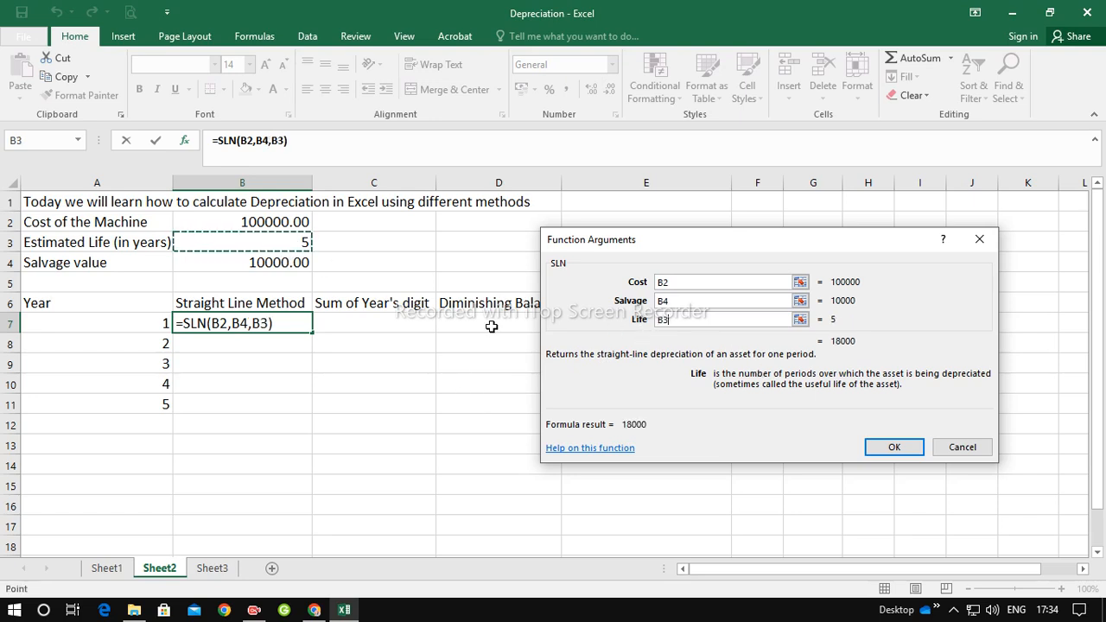
left_click(894, 447)
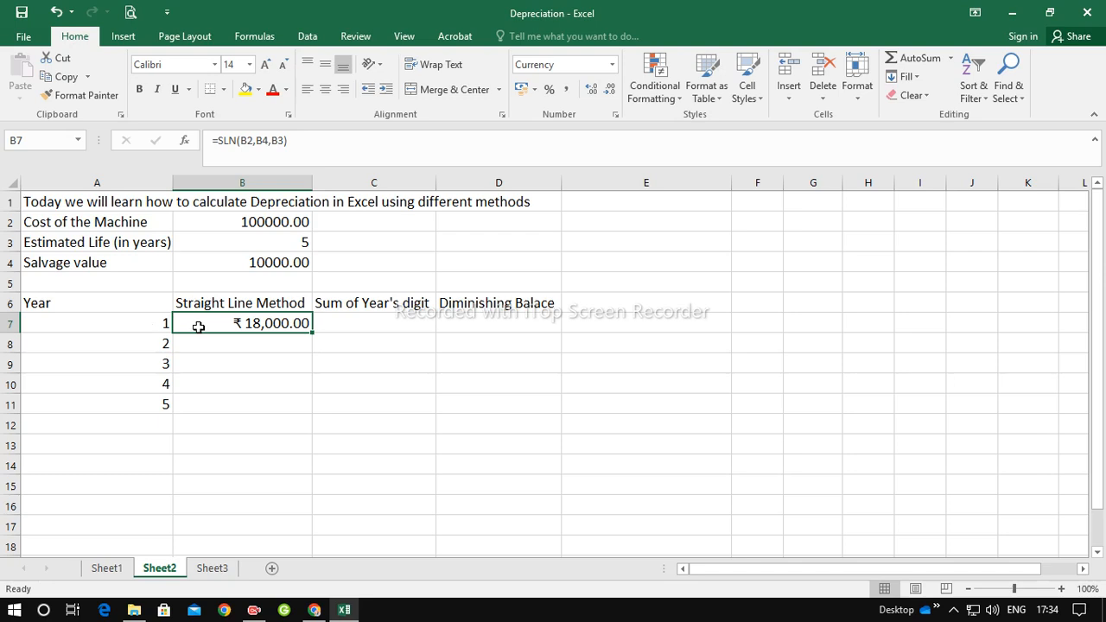
Step: Make the cost, salvage and life references in B7's formula absolute, giving =SLN($B$2,$B$4,$B$3)
left_click_drag(313, 333, 314, 334)
left_click(253, 140)
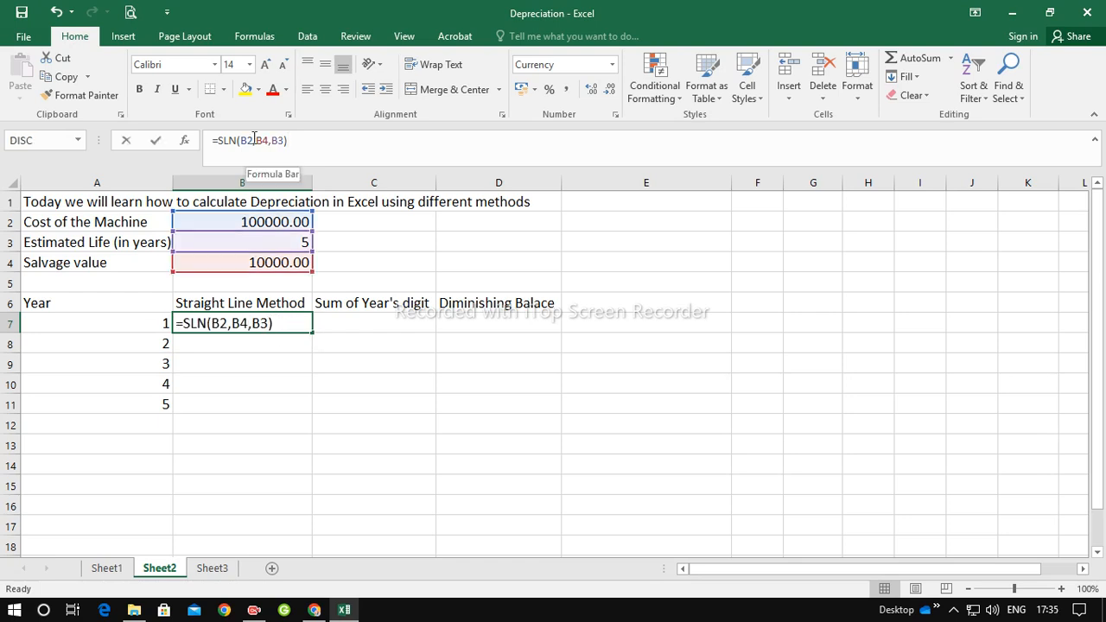
double_click(245, 140)
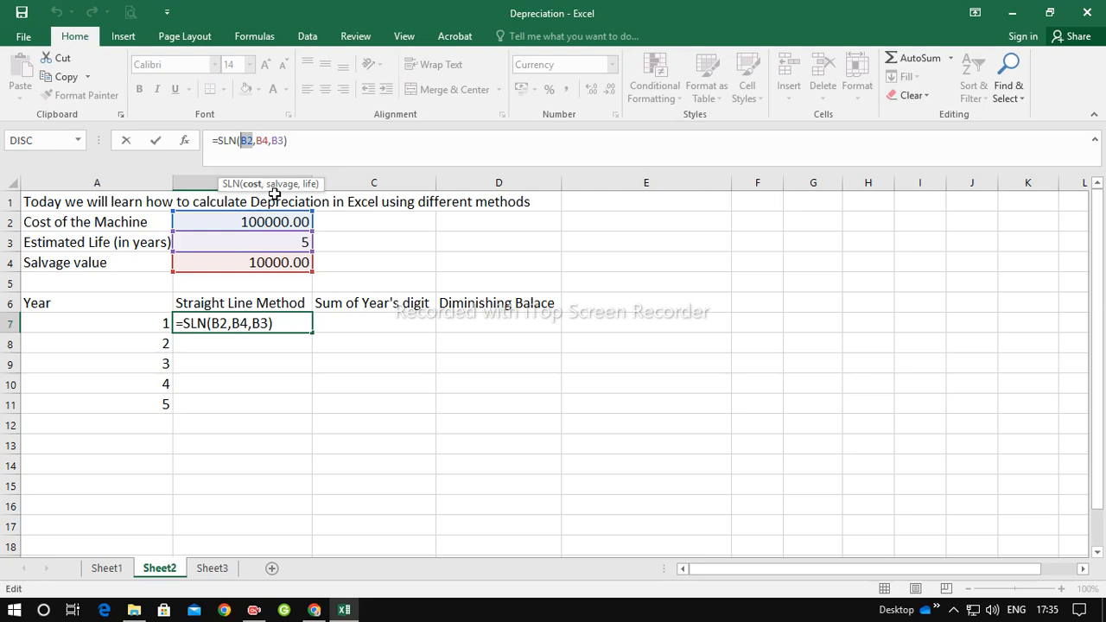
key("F4")
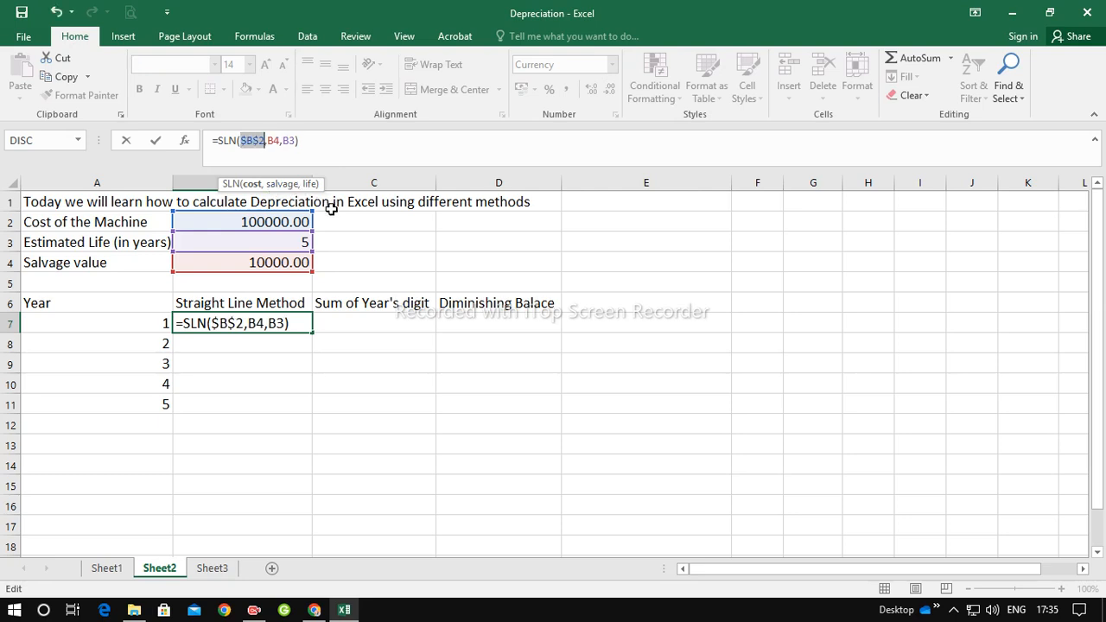
left_click(278, 140)
left_click_drag(278, 140, 267, 143)
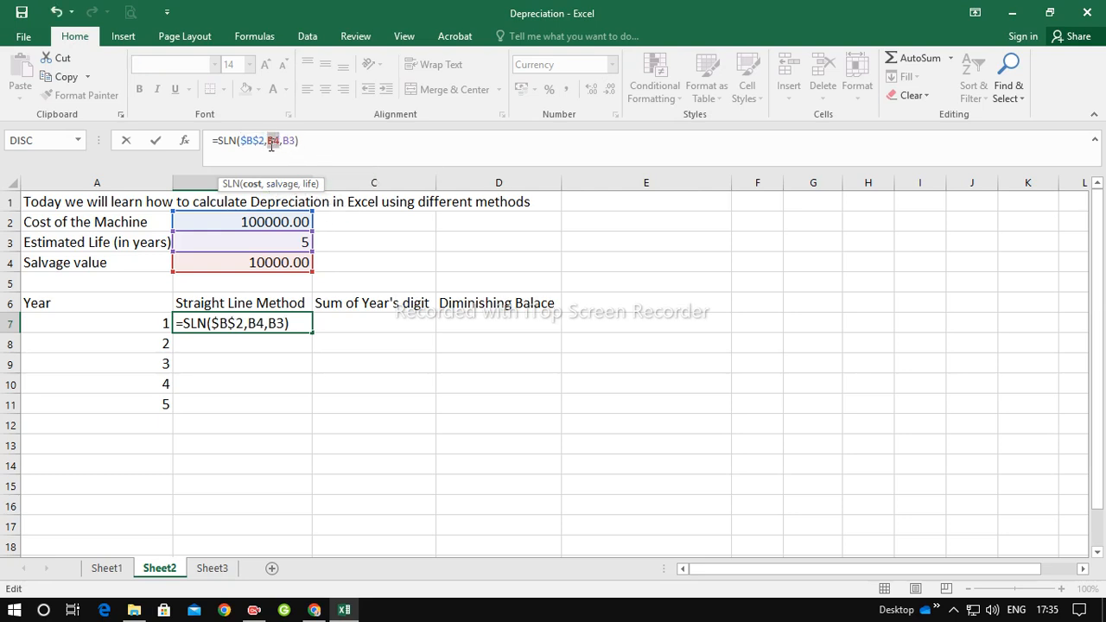
key("F4")
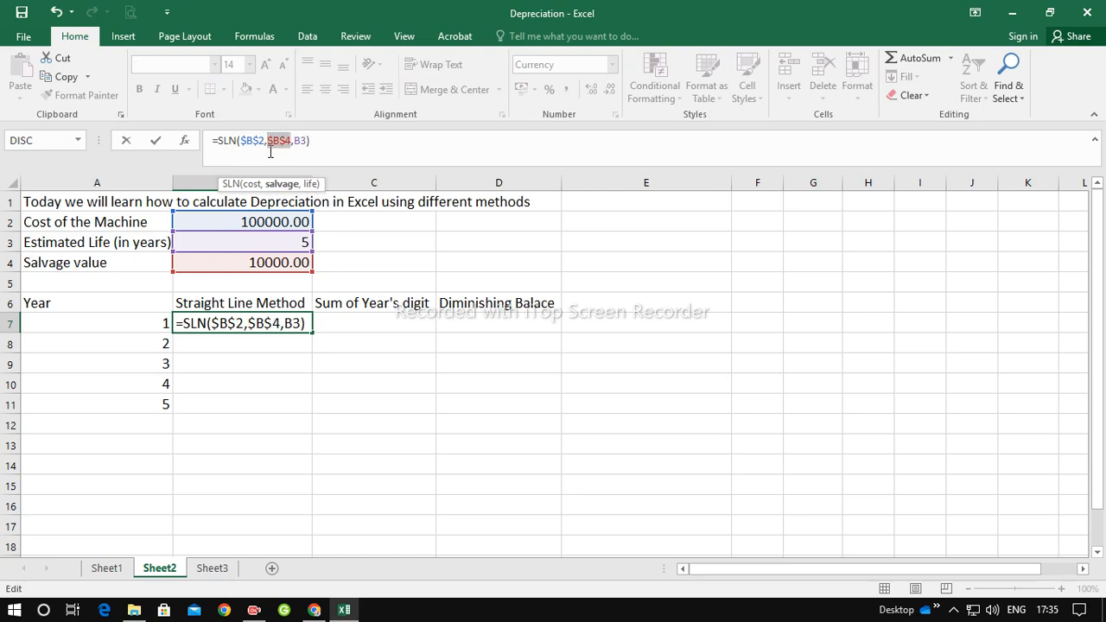
left_click_drag(308, 141, 294, 141)
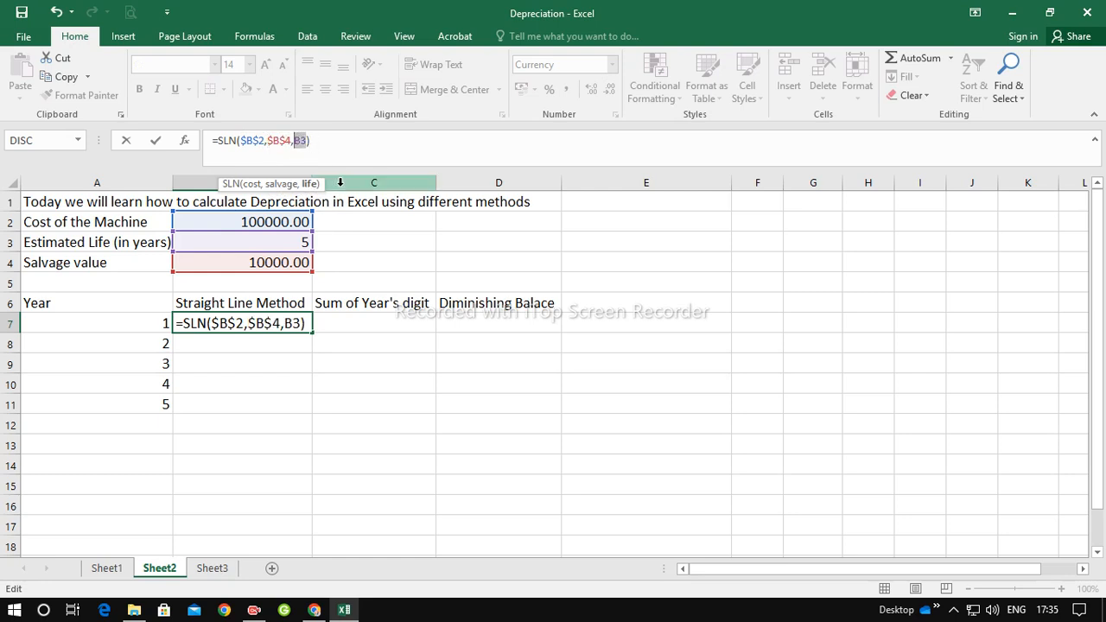
key("F4")
key("Return")
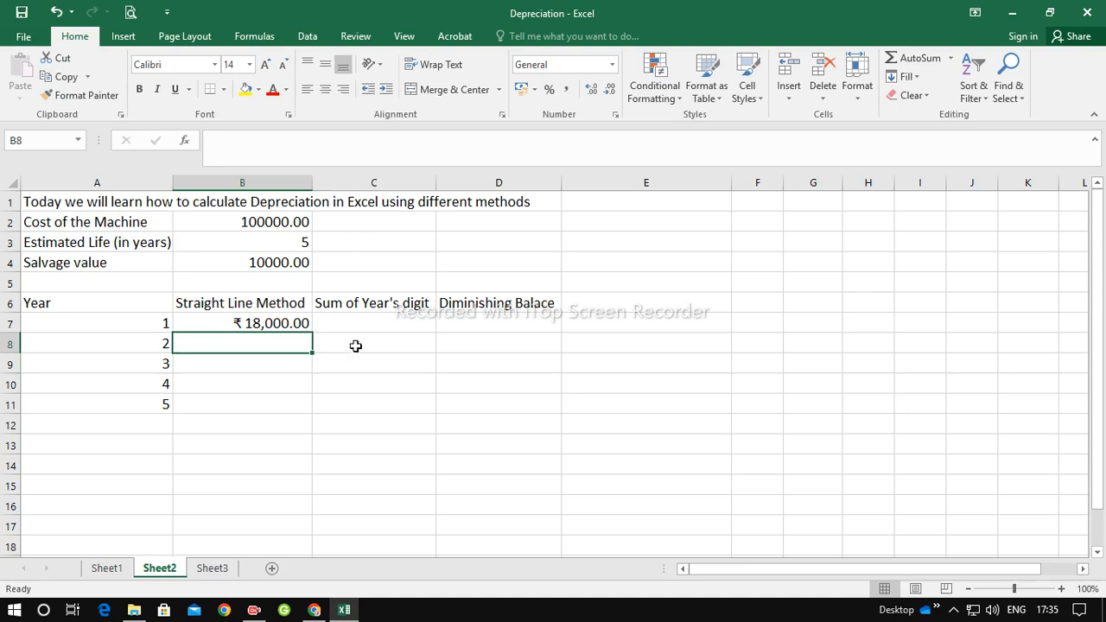
Step: Copy the SLN formula from B7 down to B11 and sum B7:B11 in cell B12
left_click(302, 320)
left_click_drag(313, 335, 304, 406)
left_click(527, 419)
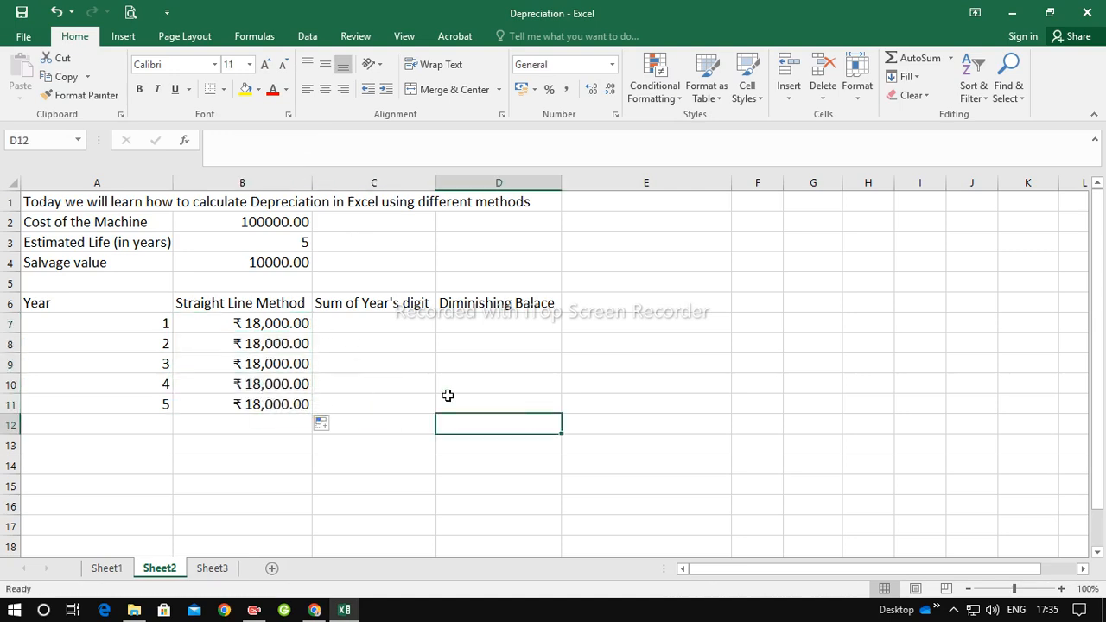
left_click_drag(299, 323, 299, 403)
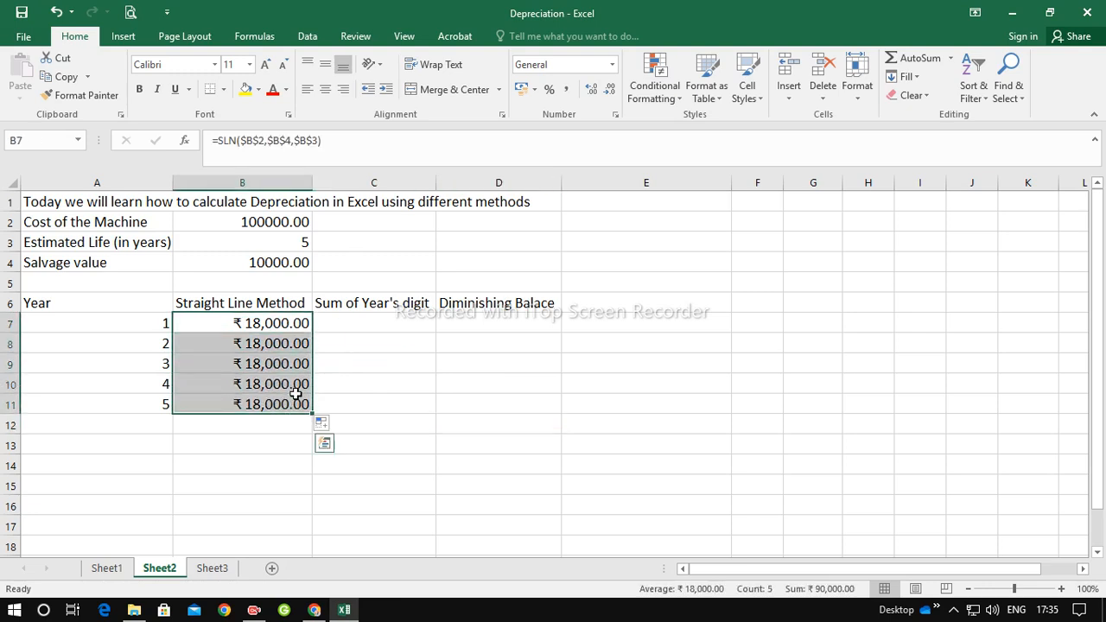
left_click(914, 58)
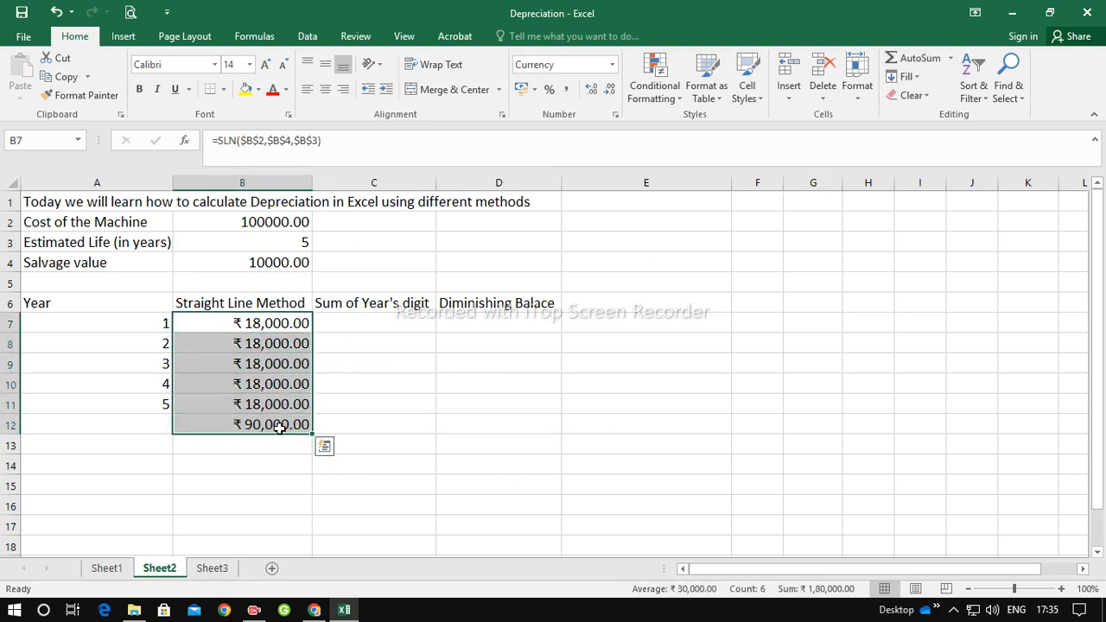
Step: Label cell A12 "TOTAL DEPRECIATION" and make the total in B12 bold
left_click(99, 426)
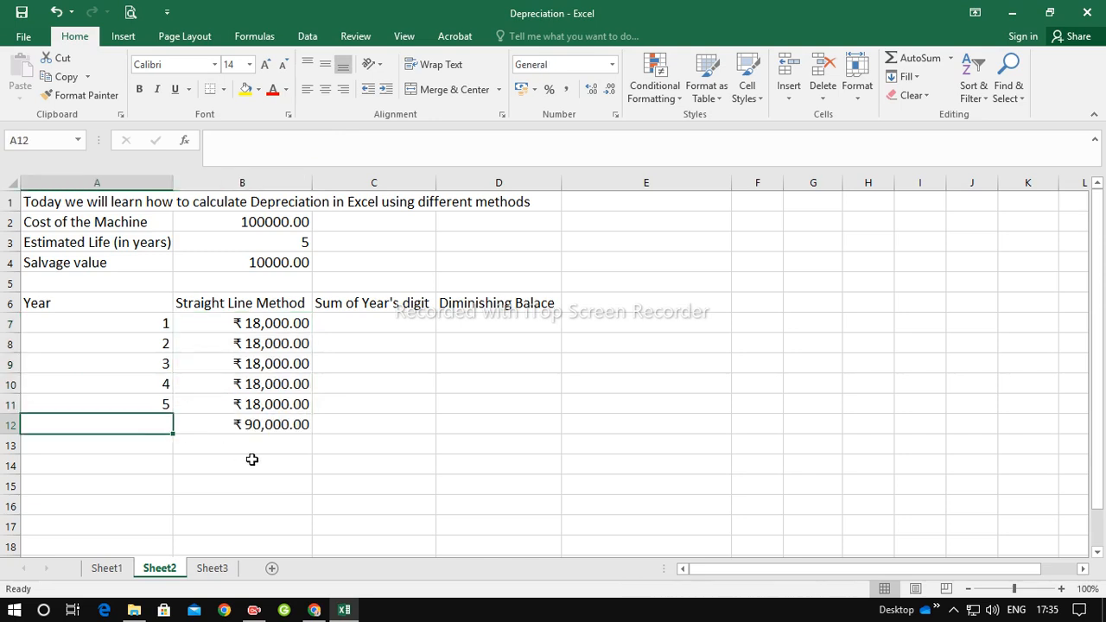
type("t")
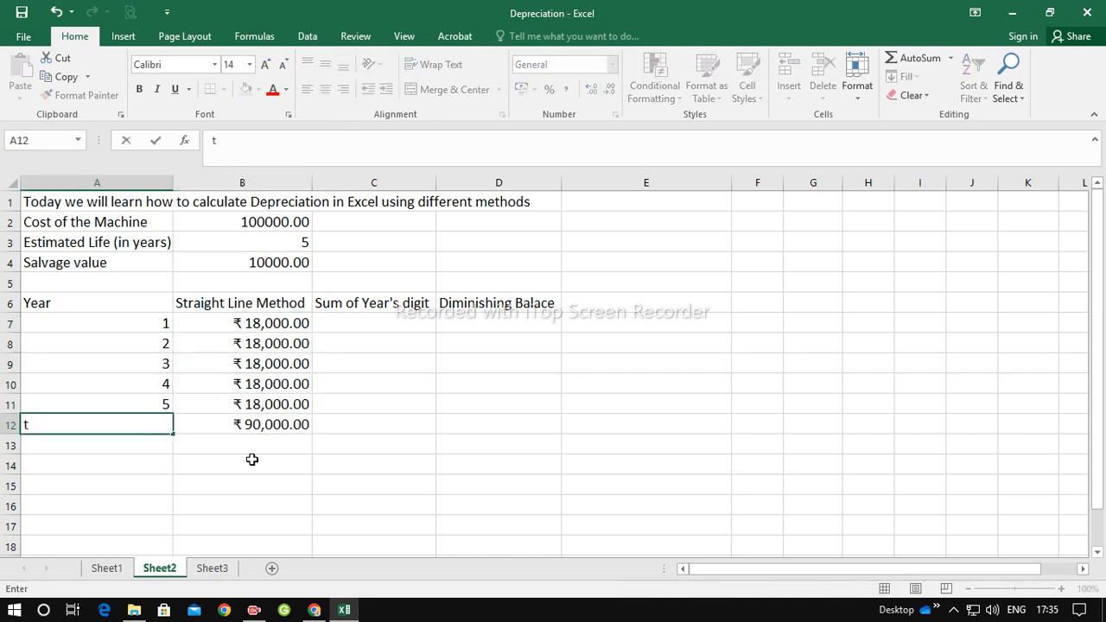
type("OTAL DEP")
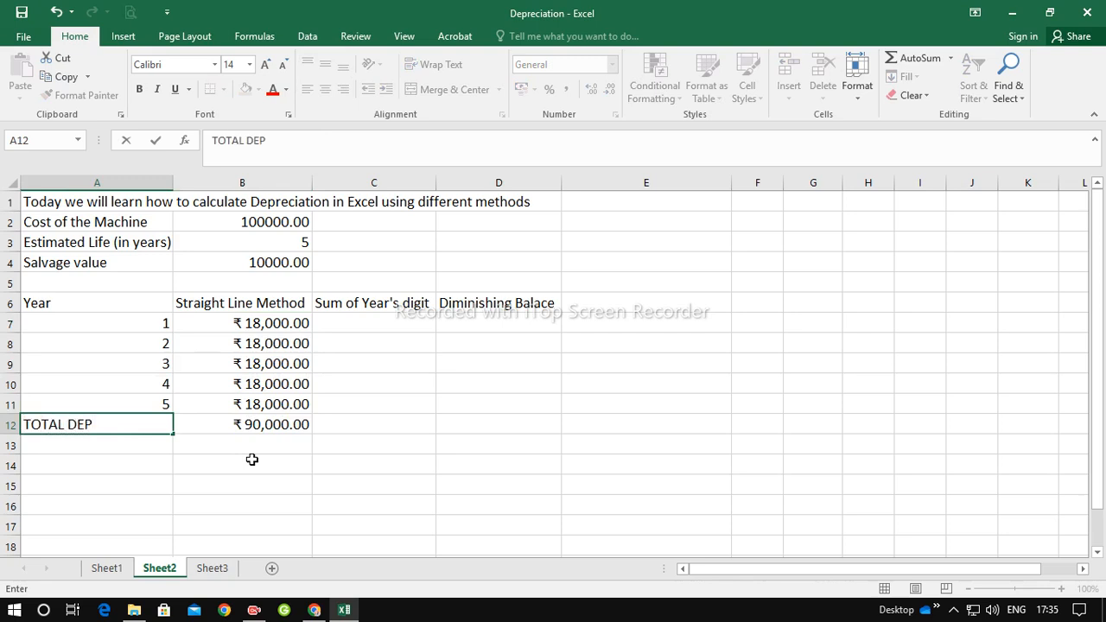
type("RECIATION")
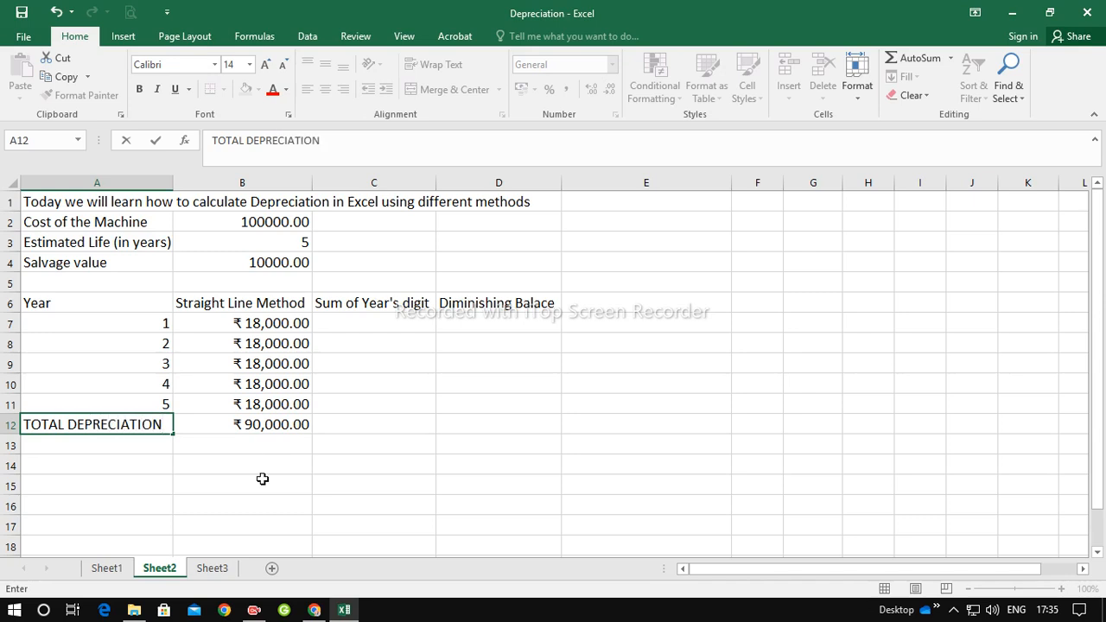
left_click(259, 469)
left_click(262, 480)
left_click(272, 424)
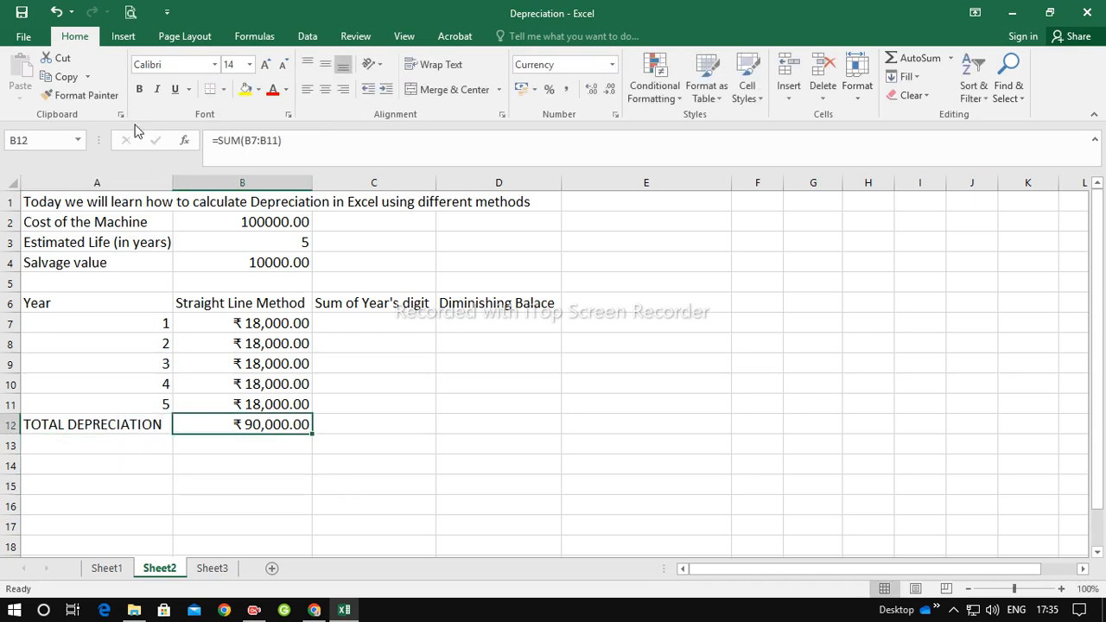
key("ctrl+b")
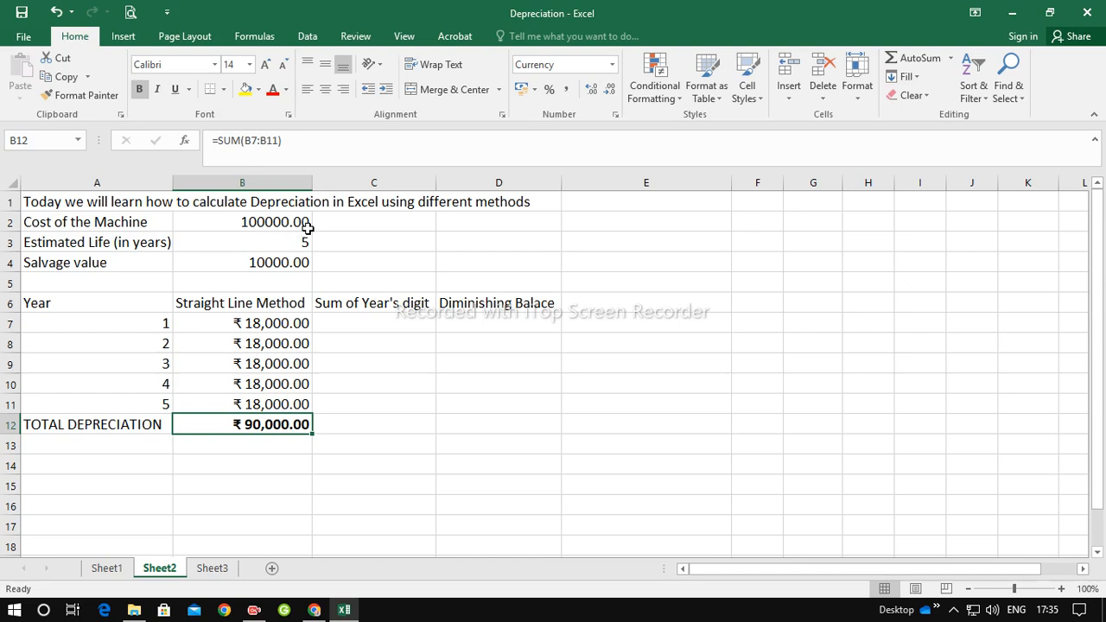
Step: Build a SYD formula in C7 using cost B2, salvage B4, life B3 and period A7
left_click(401, 327)
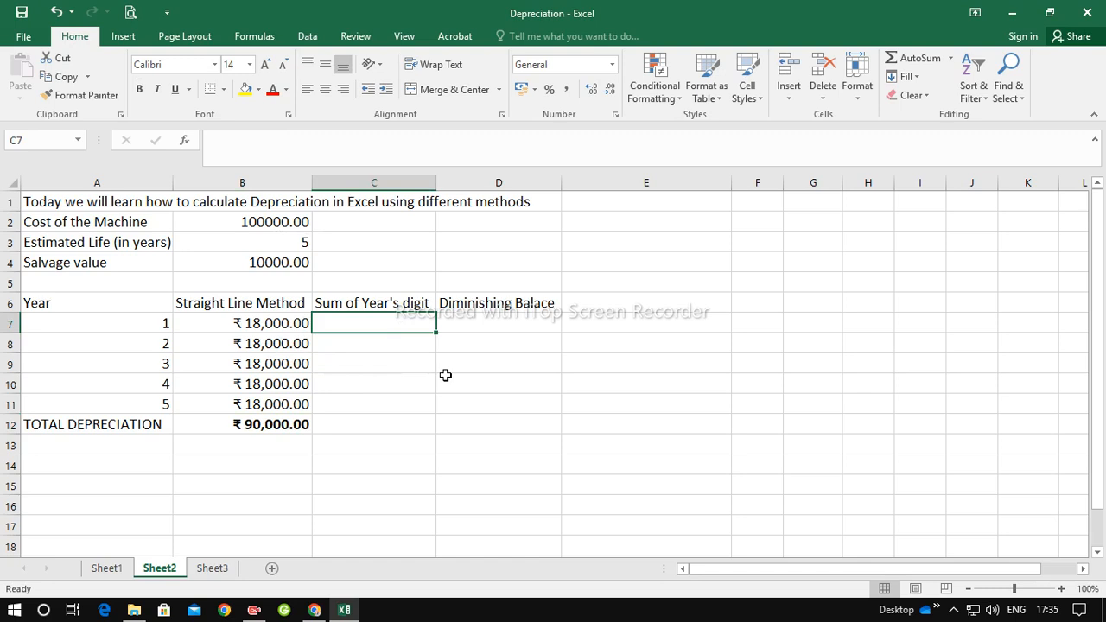
type("=SYD")
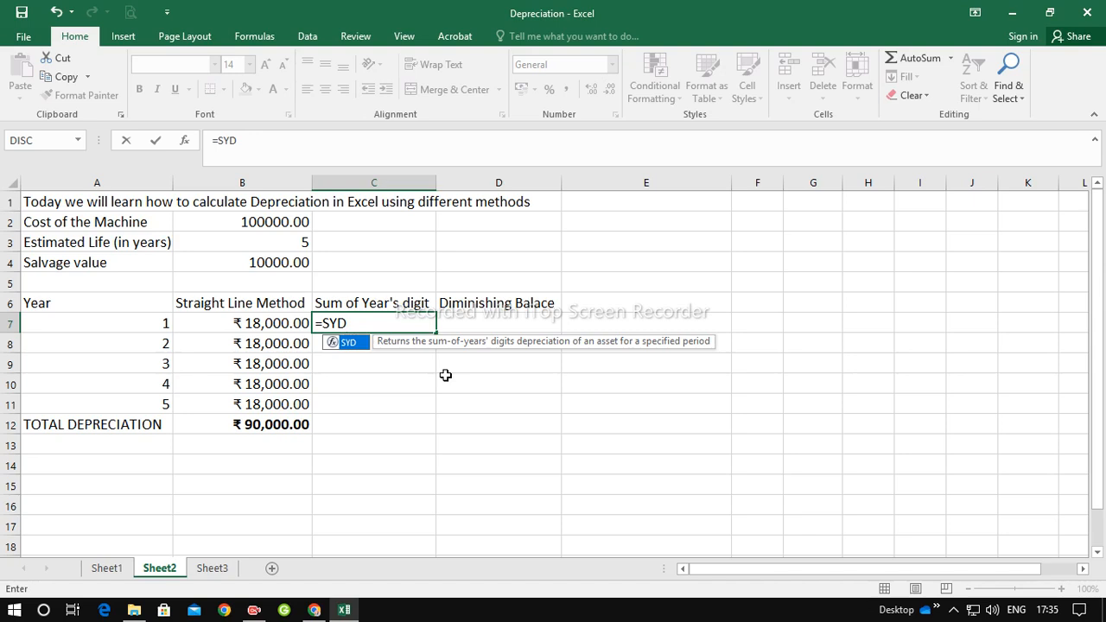
key("ctrl+a")
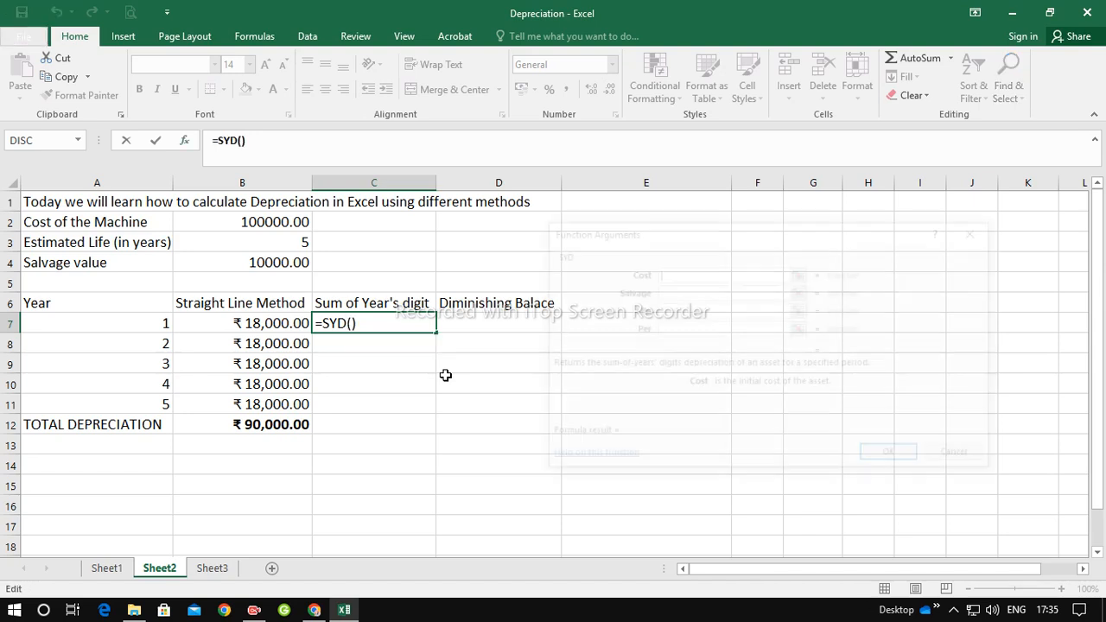
left_click(291, 221)
left_click(691, 292)
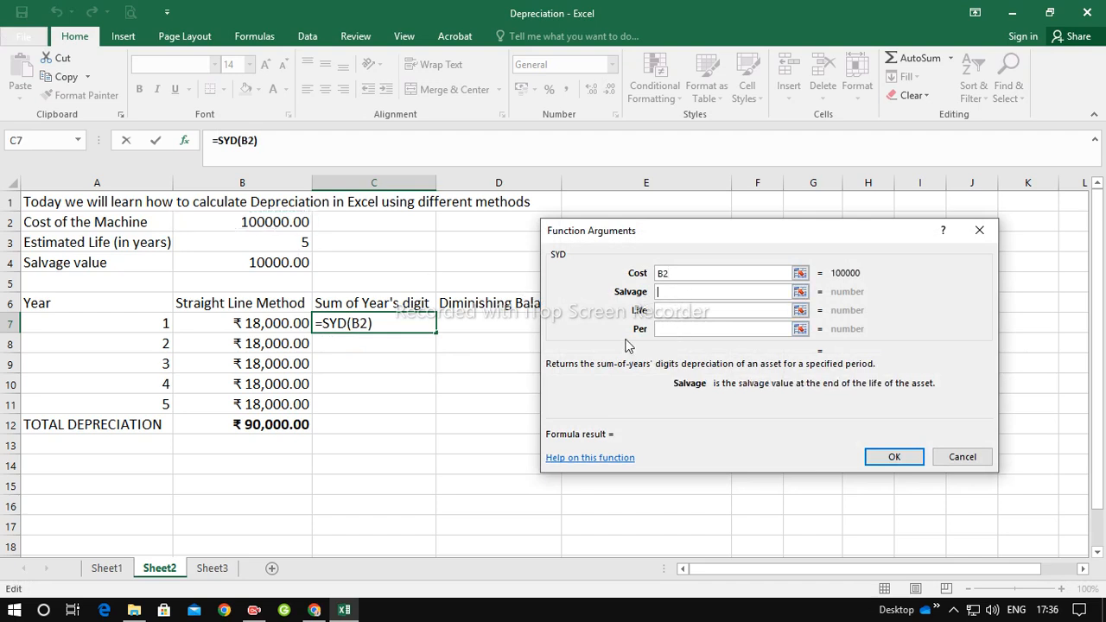
left_click(261, 266)
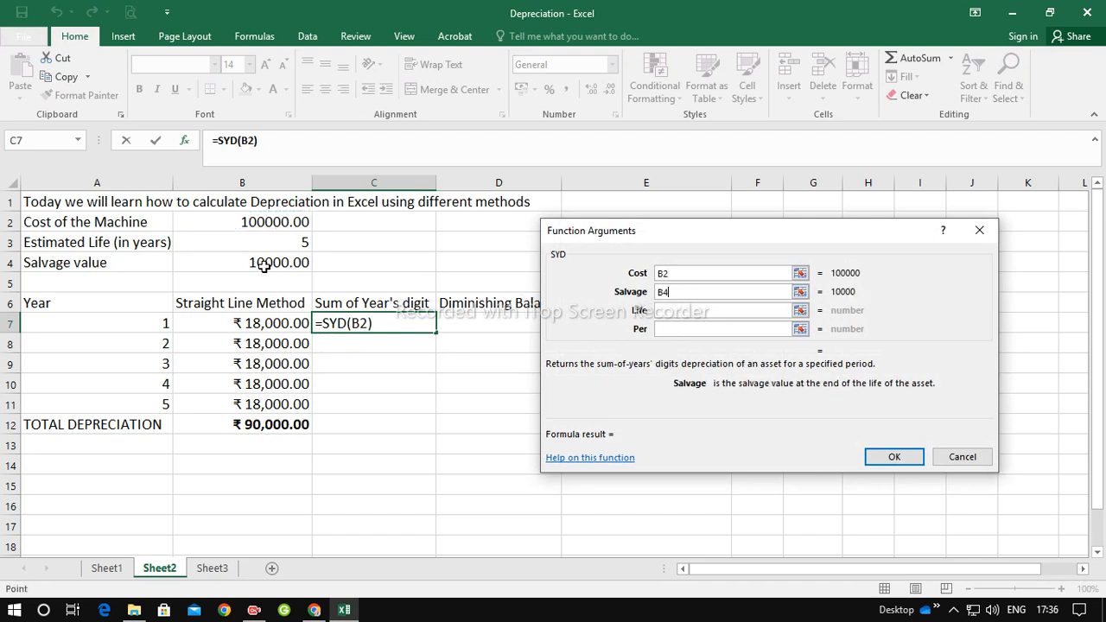
left_click(680, 311)
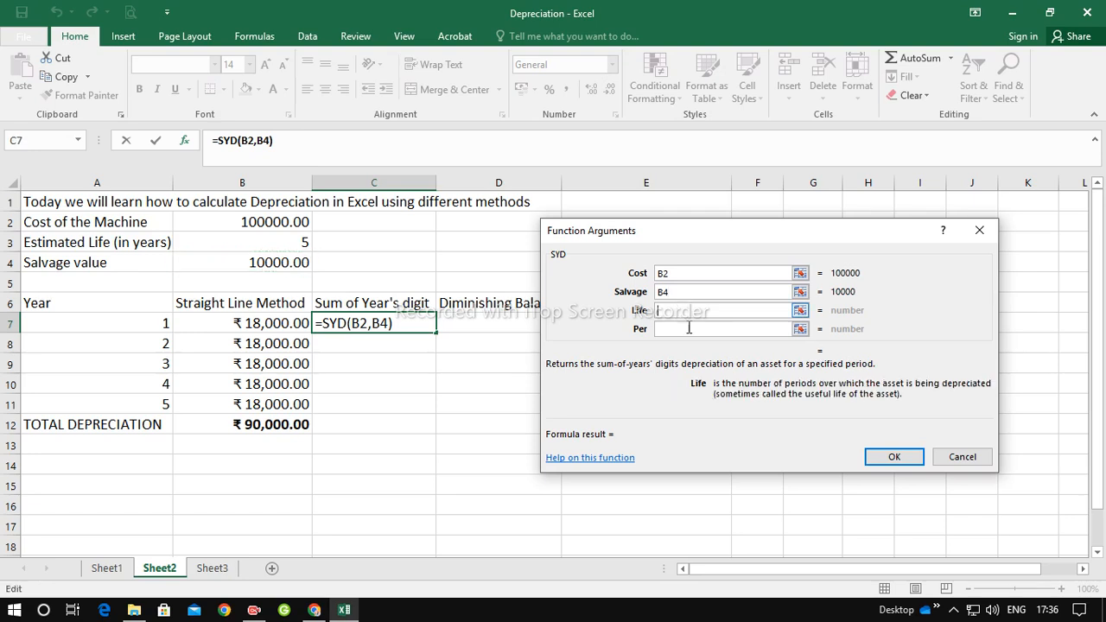
left_click(300, 246)
left_click(679, 330)
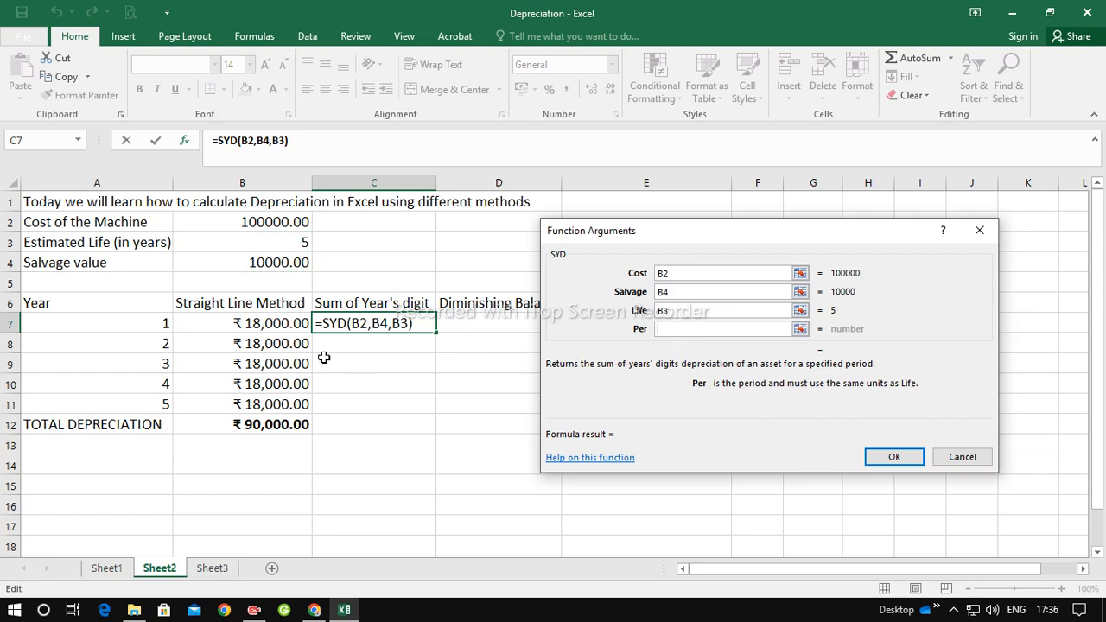
left_click(159, 324)
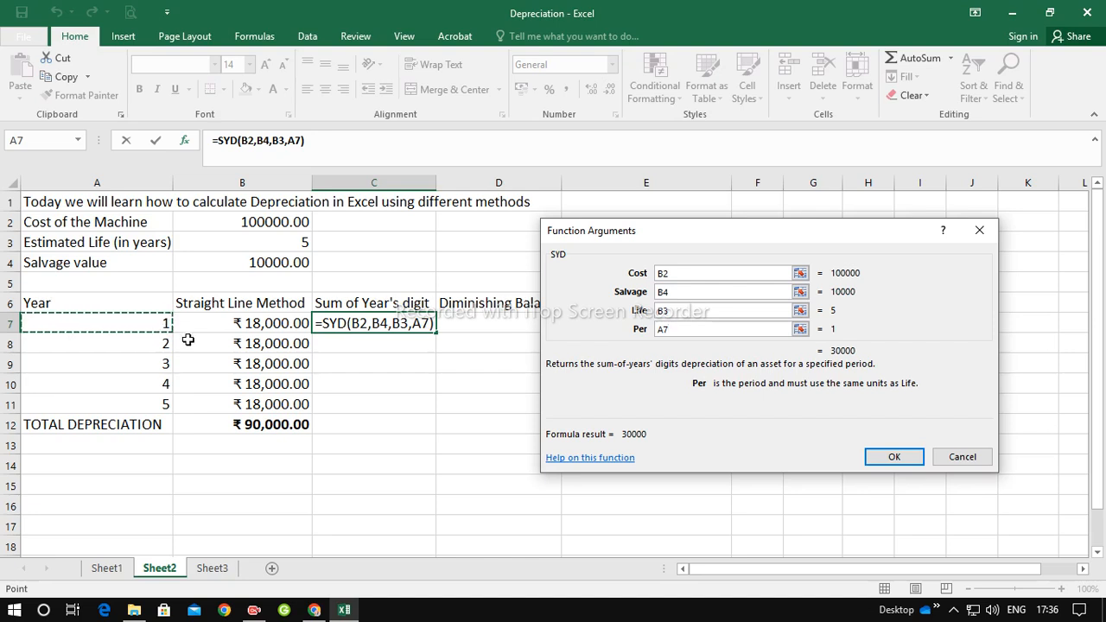
Step: Make the cost, salvage and life references in C7's formula absolute, giving =SYD($B$2,$B$4,$B$3,A7)
left_click(683, 273)
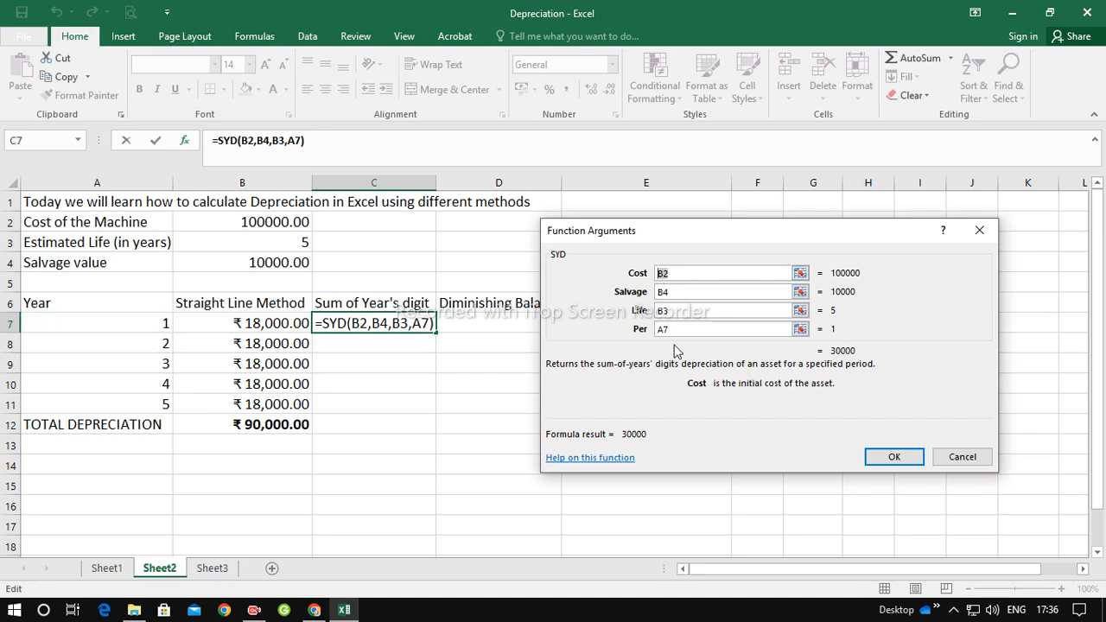
key("F4")
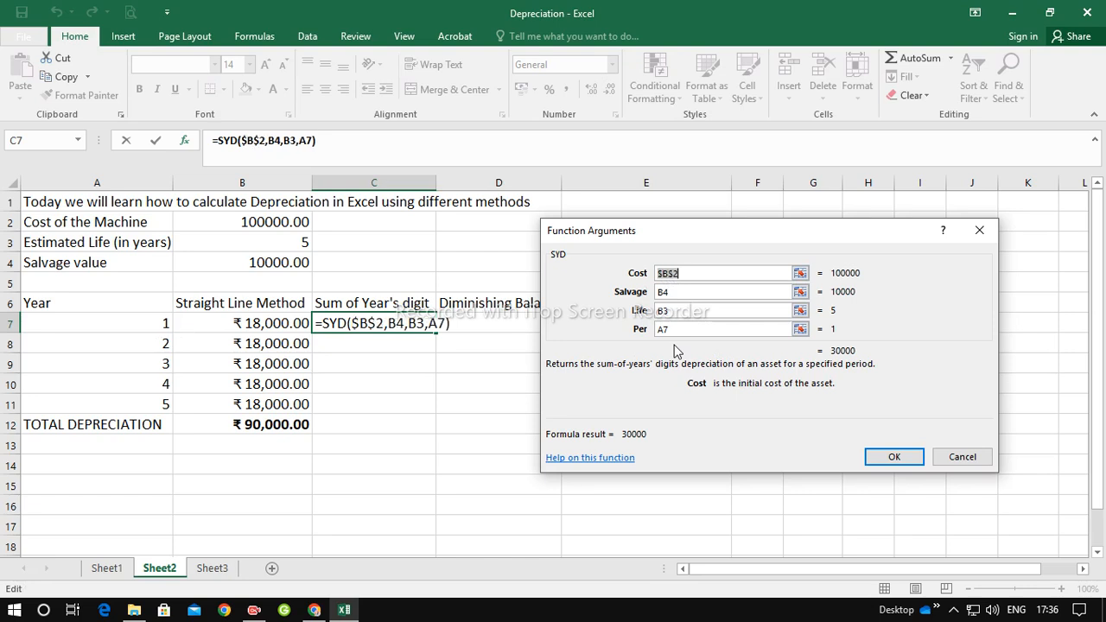
left_click(688, 292)
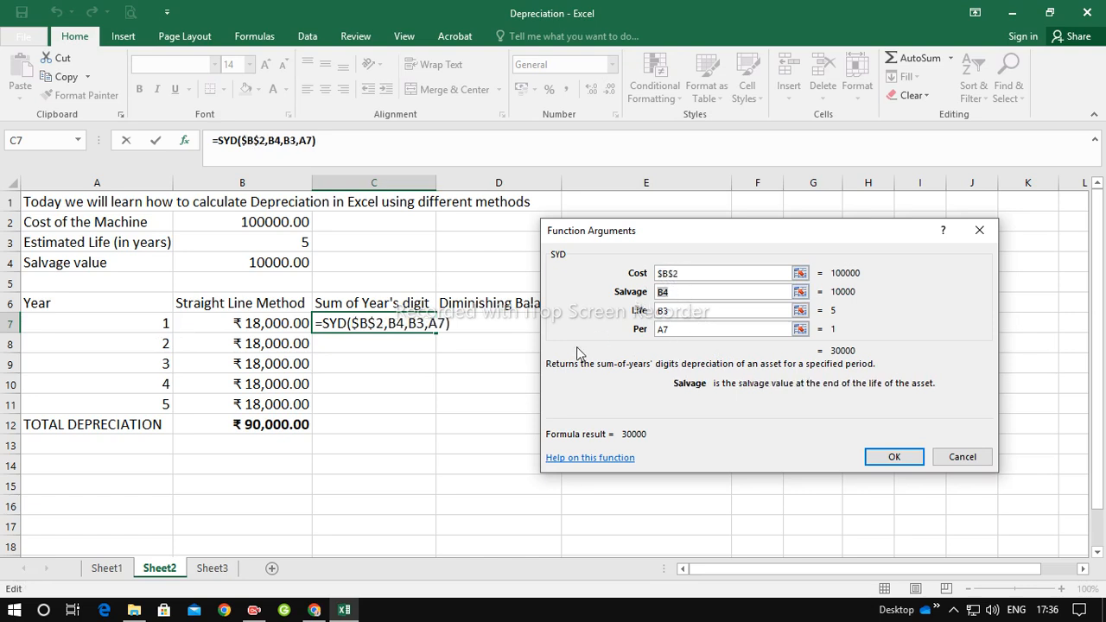
key("F4")
left_click(688, 311)
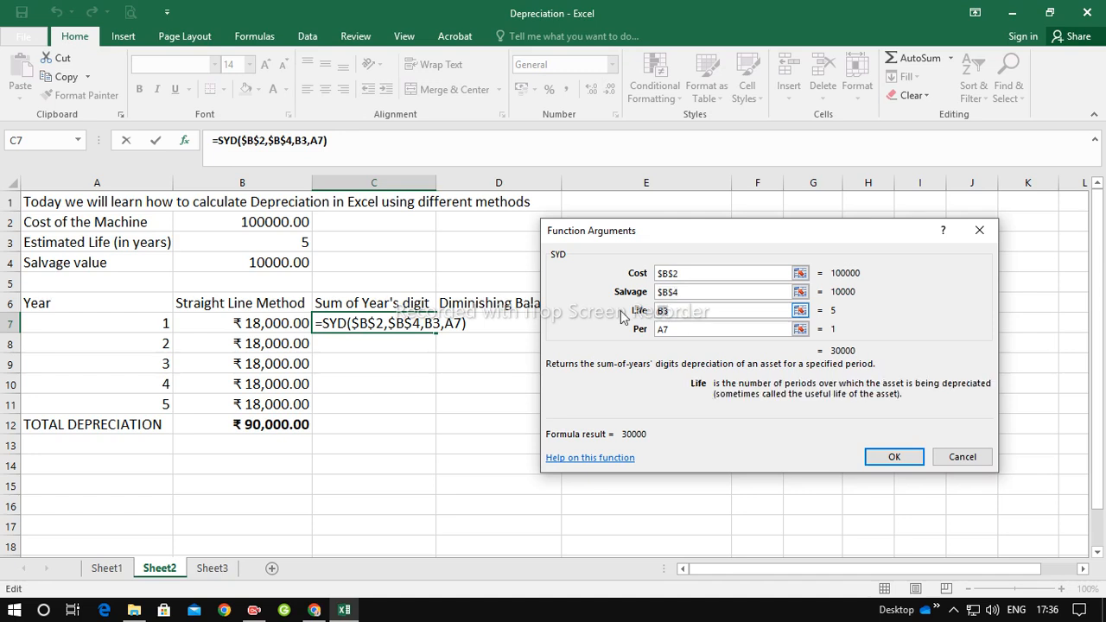
key("F4")
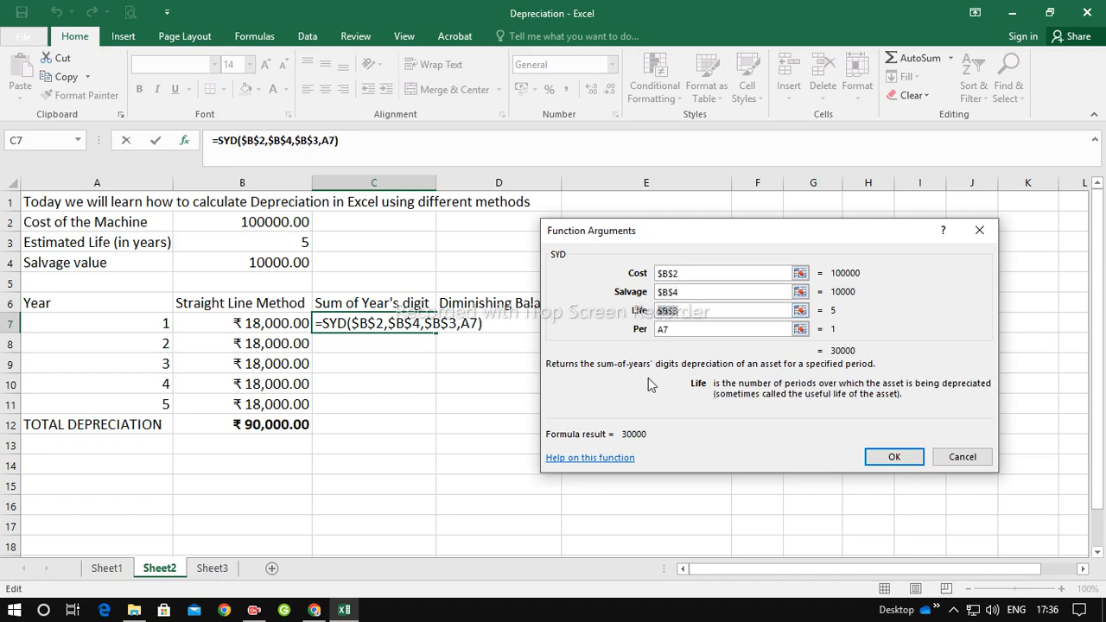
left_click(894, 456)
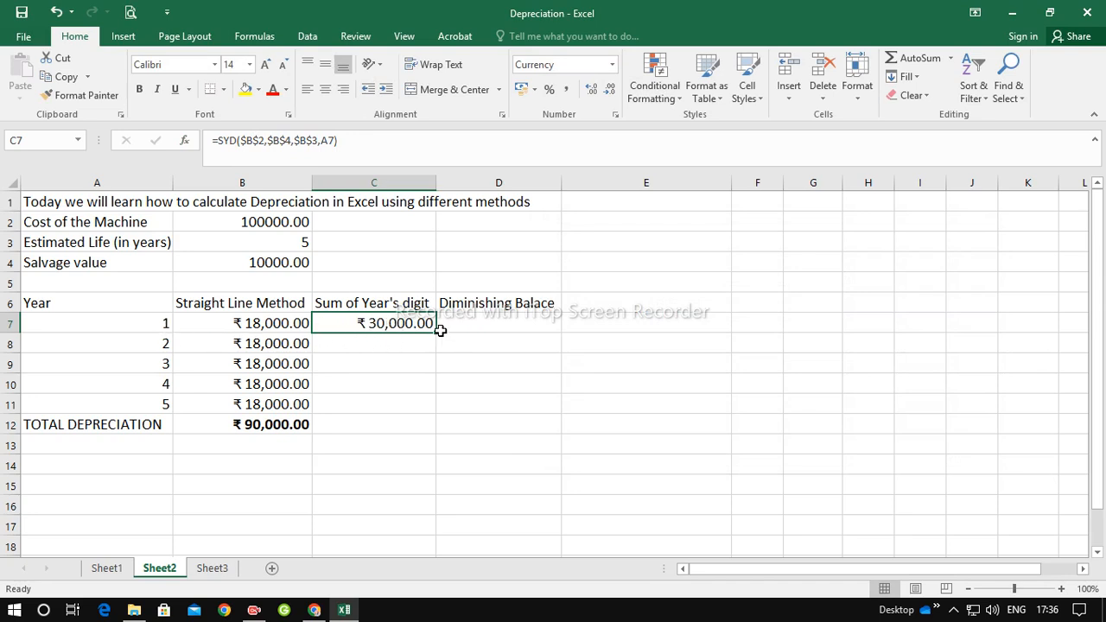
Step: Copy the SYD formula from C7 down to C11 and add a bold sum of C7:C11 in C12
left_click_drag(438, 334, 439, 420)
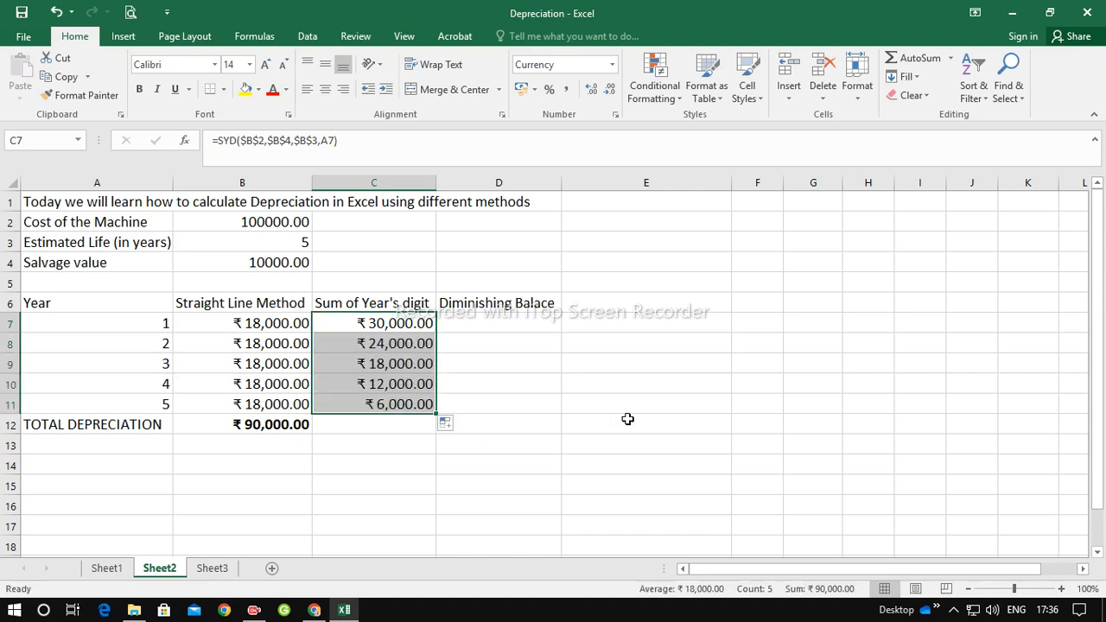
left_click(901, 62)
left_click(393, 424)
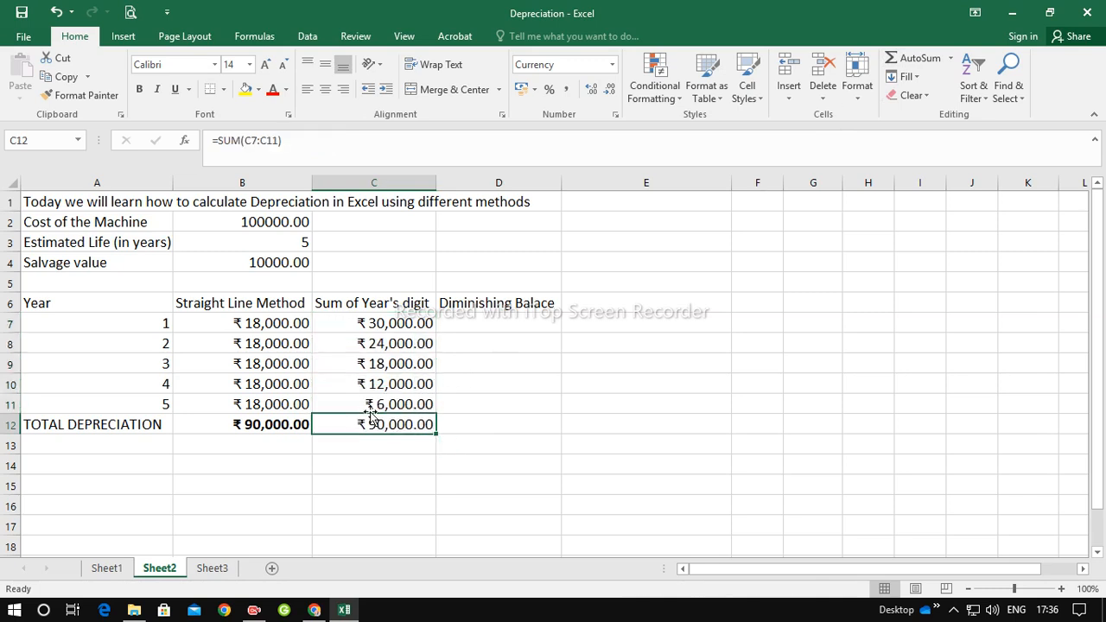
left_click(139, 89)
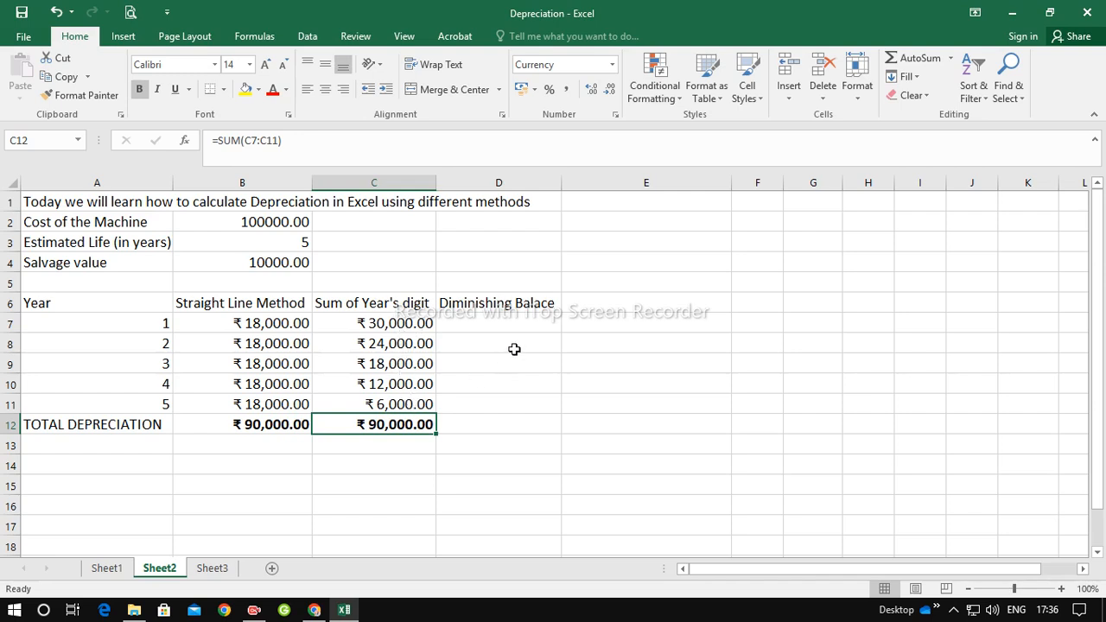
Step: Start a DB formula in D7 for the diminishing balance, with cost B2, salvage B4 and life B3
left_click(469, 322)
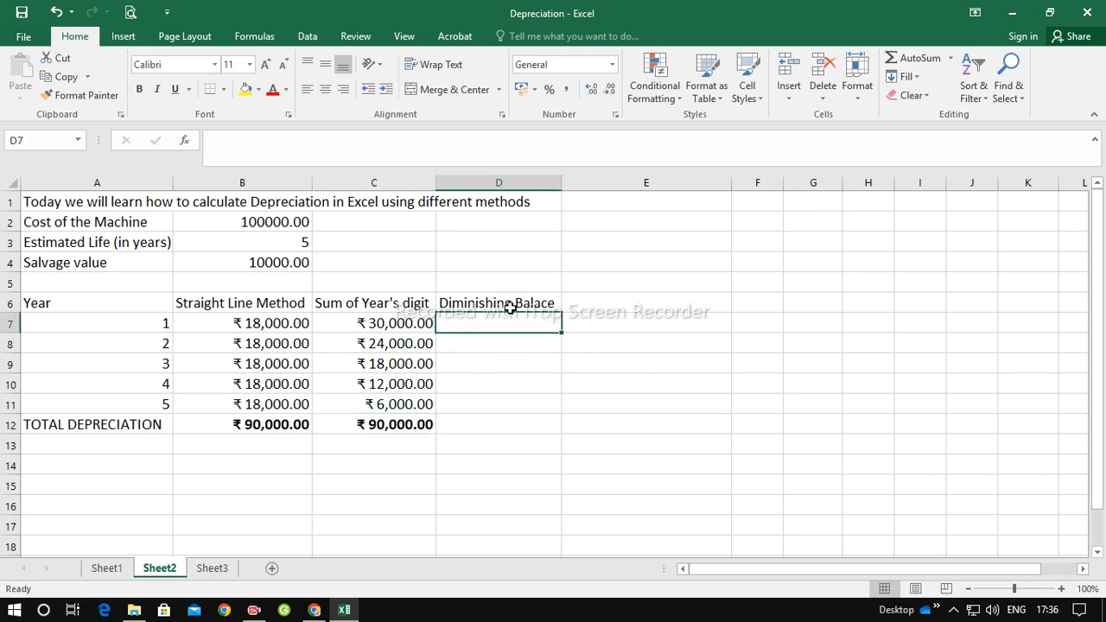
type("=DB")
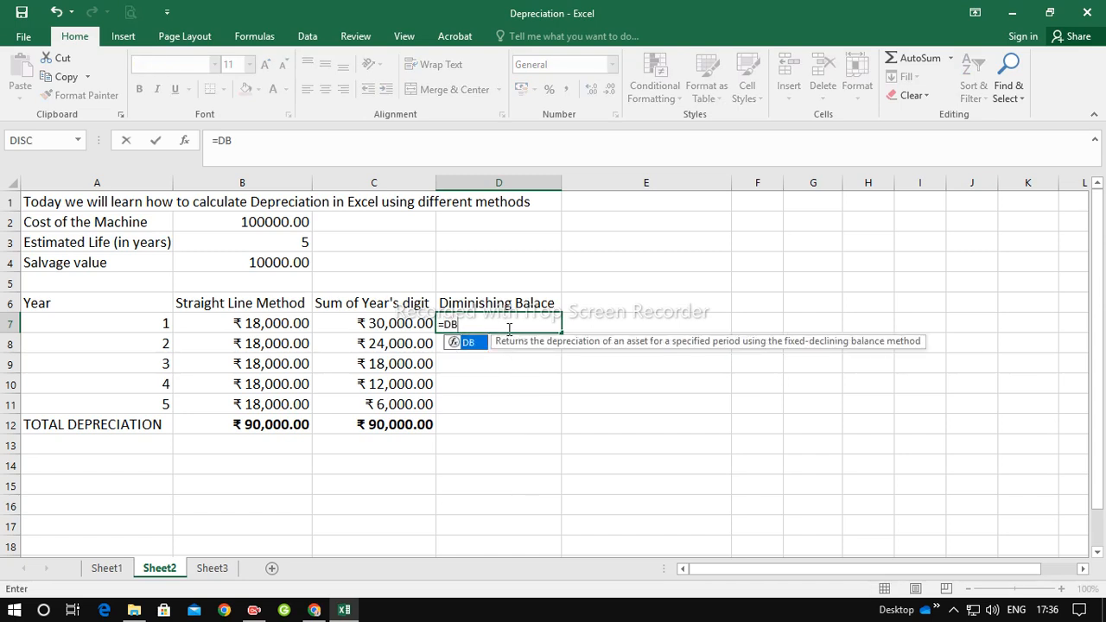
key("ctrl+a")
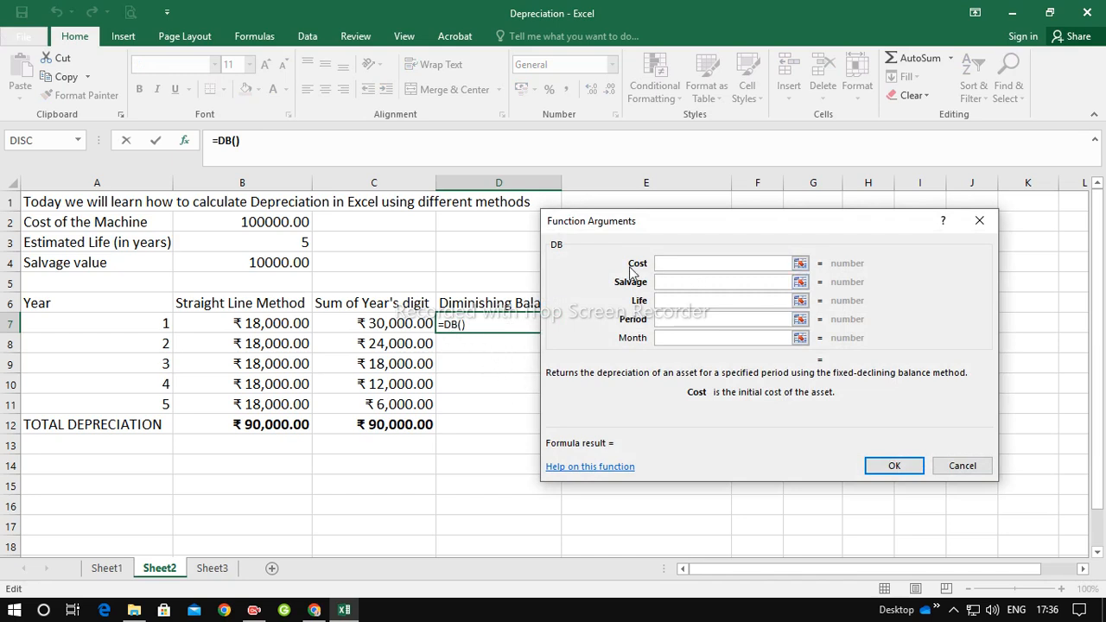
left_click(289, 222)
left_click(678, 281)
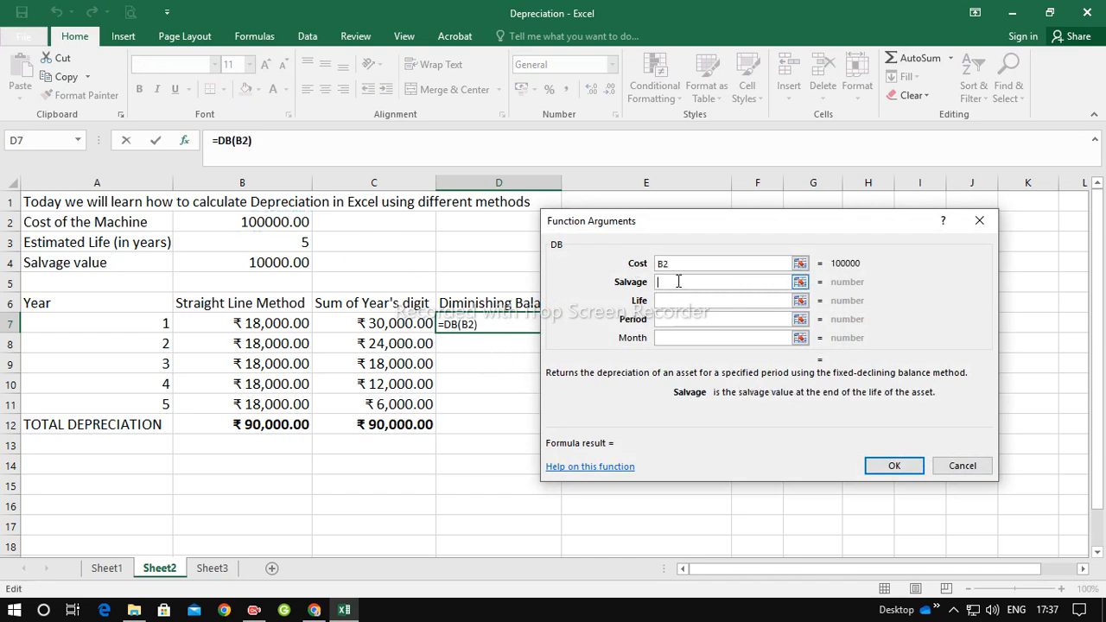
left_click(279, 263)
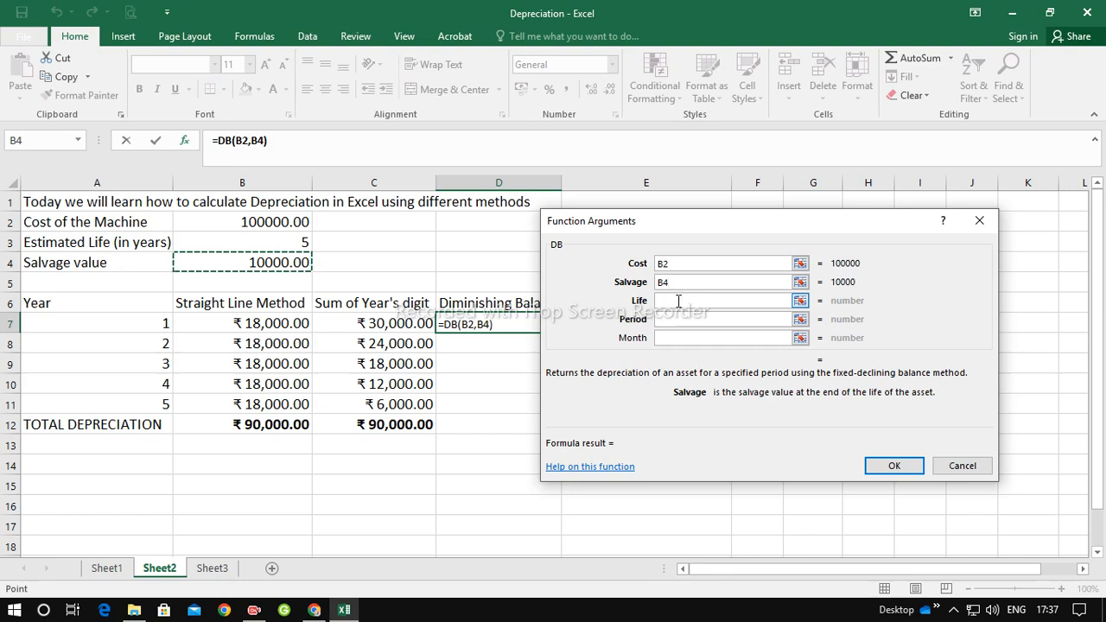
left_click(293, 243)
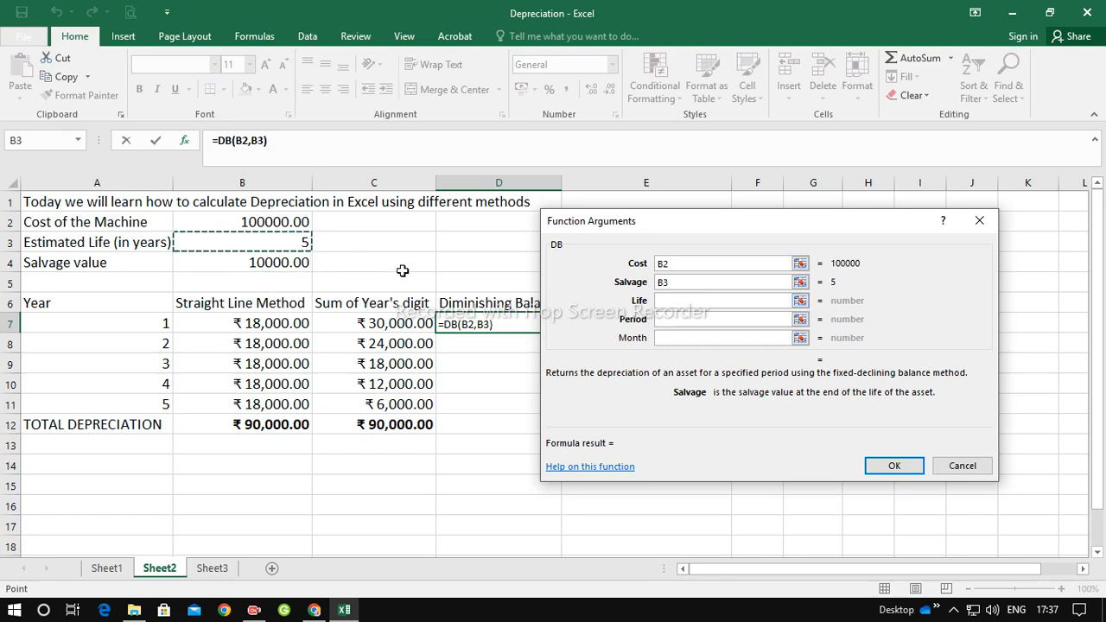
double_click(661, 282)
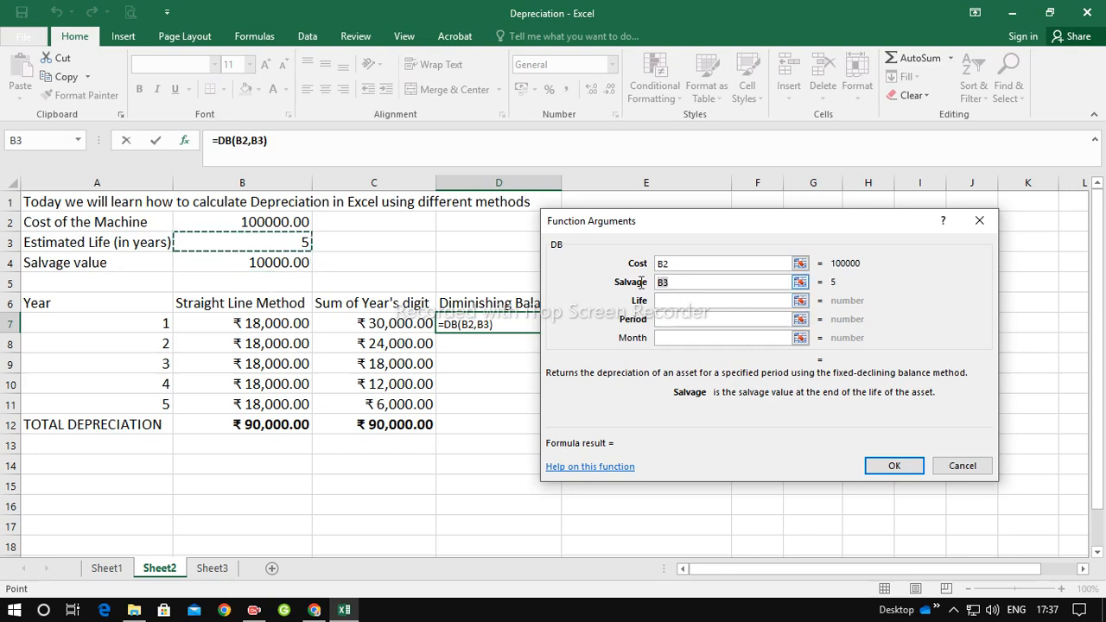
left_click(291, 262)
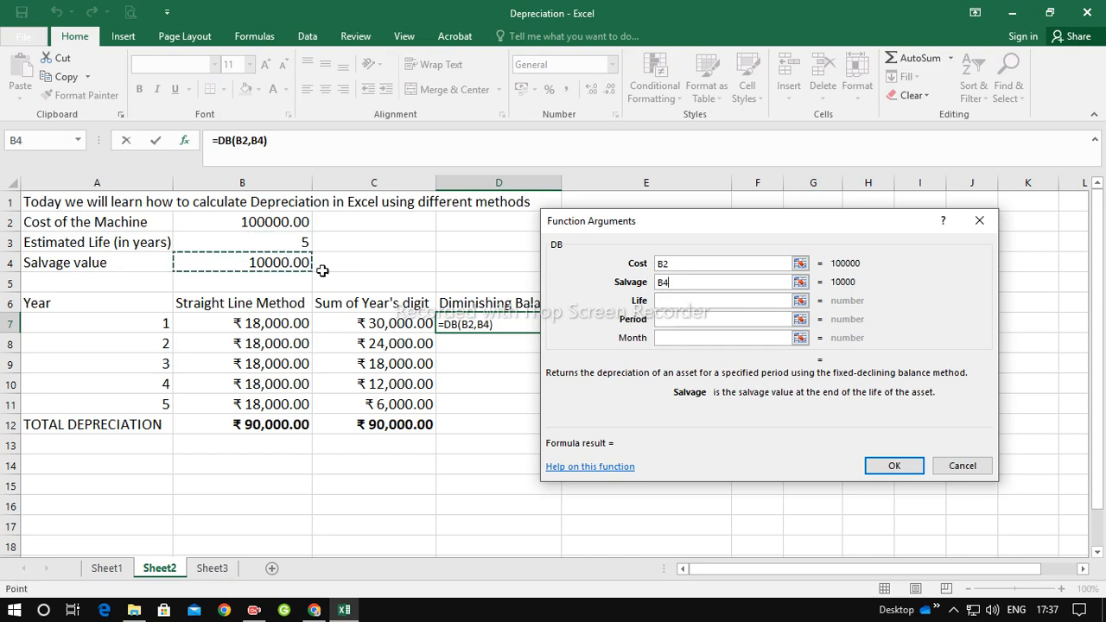
left_click(698, 300)
left_click(290, 244)
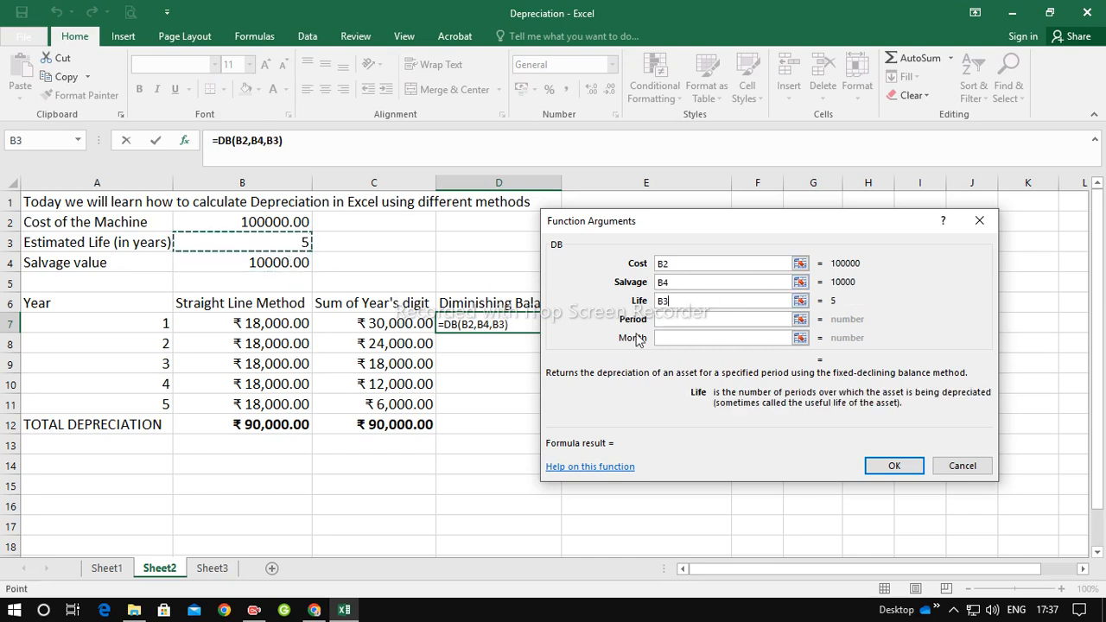
Step: Set the DB function's period to A7 and its month argument to 12
left_click(665, 321)
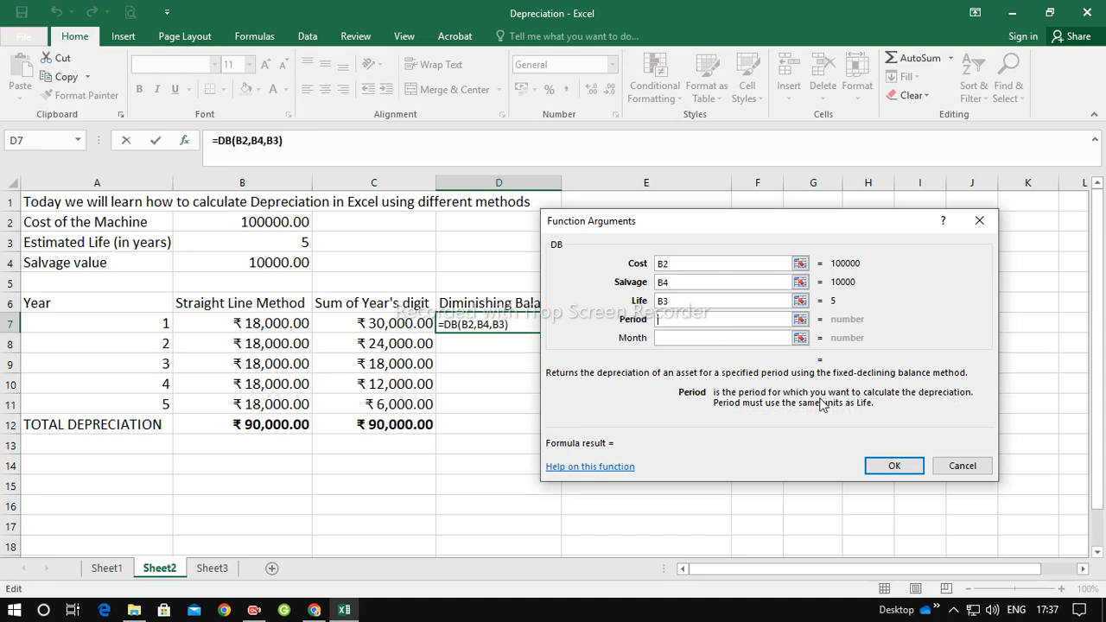
left_click(156, 322)
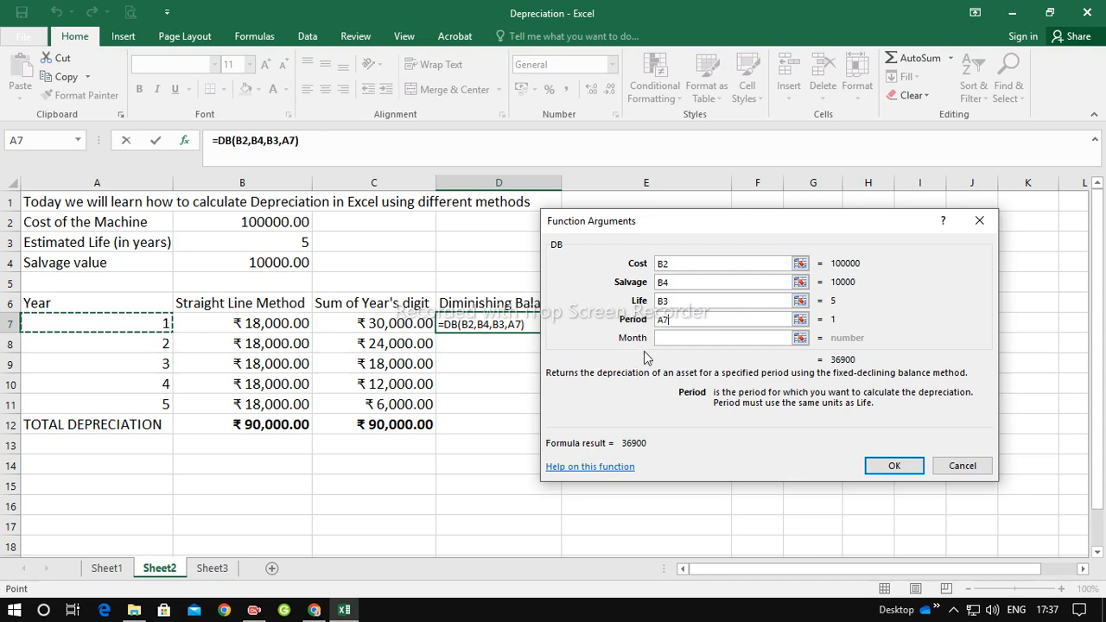
left_click(674, 337)
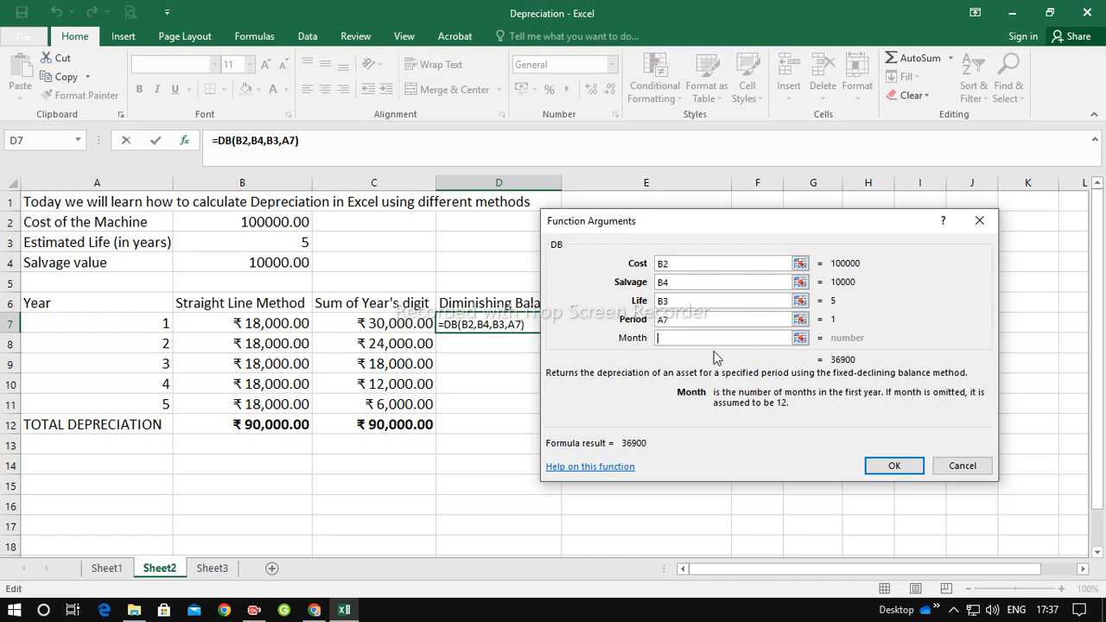
type("12")
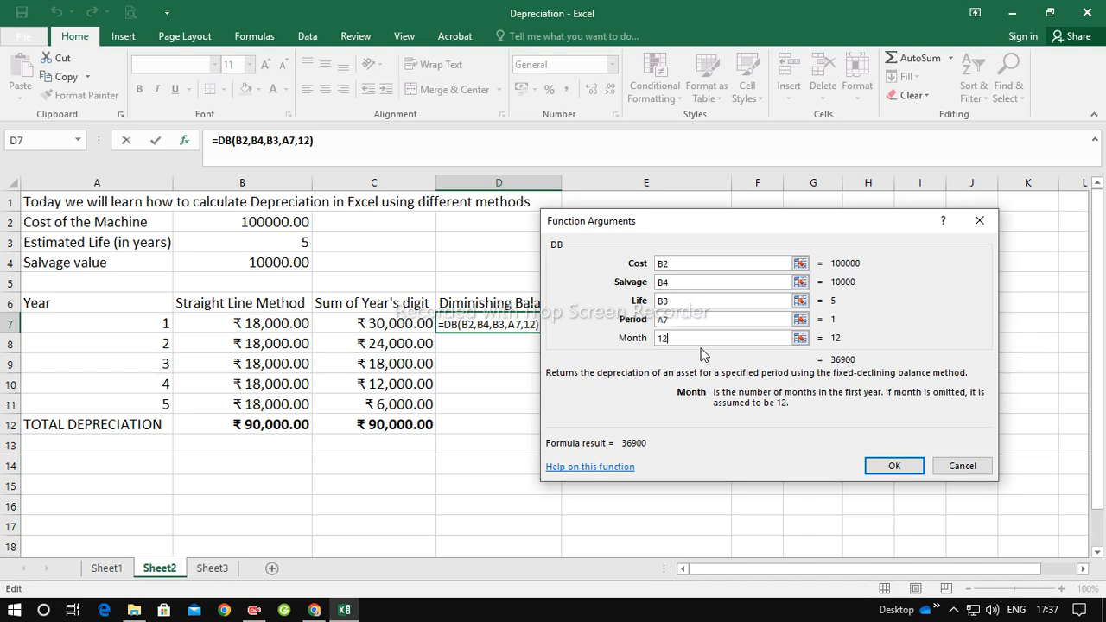
Step: Make the cost, salvage and life references in D7's formula absolute, giving =DB($B$2,$B$4,$B$3,A7,12)
left_click(682, 264)
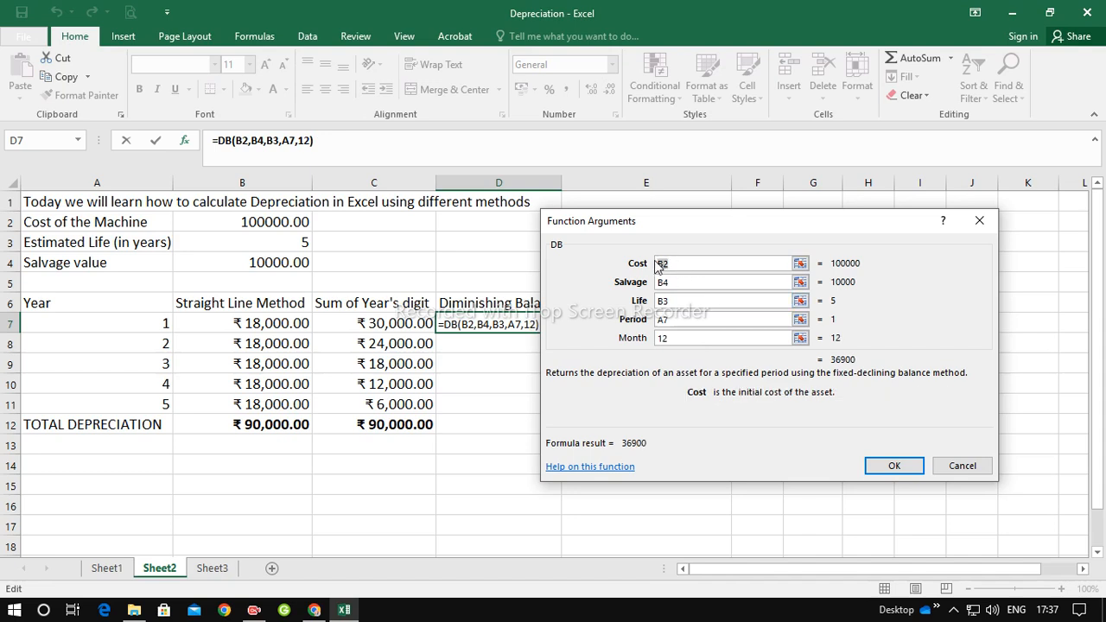
key("F4")
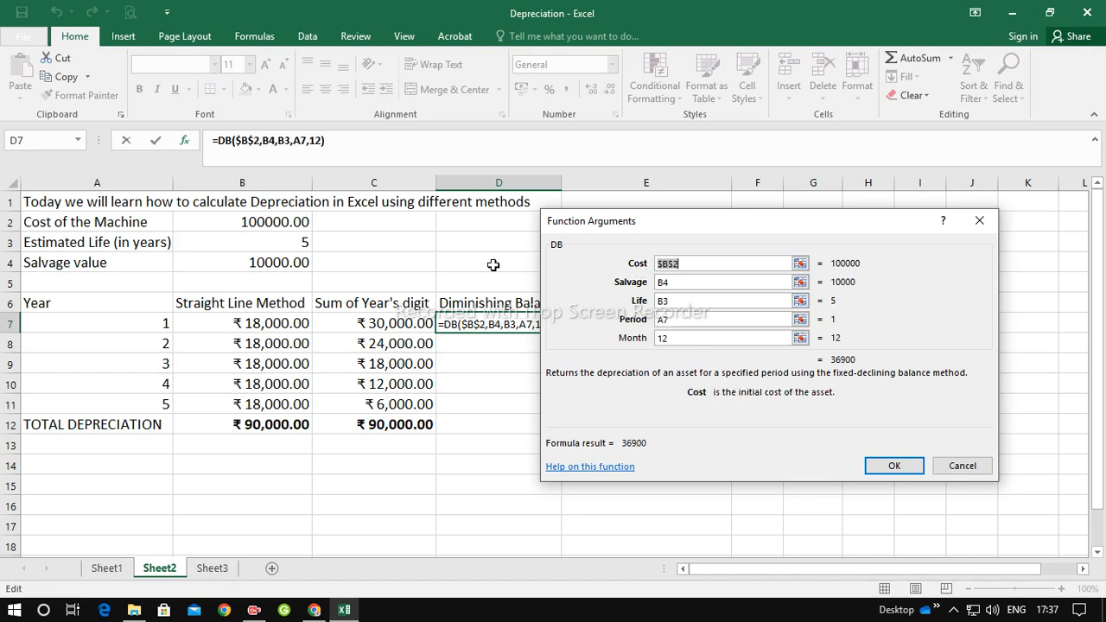
left_click(683, 283)
key("F4")
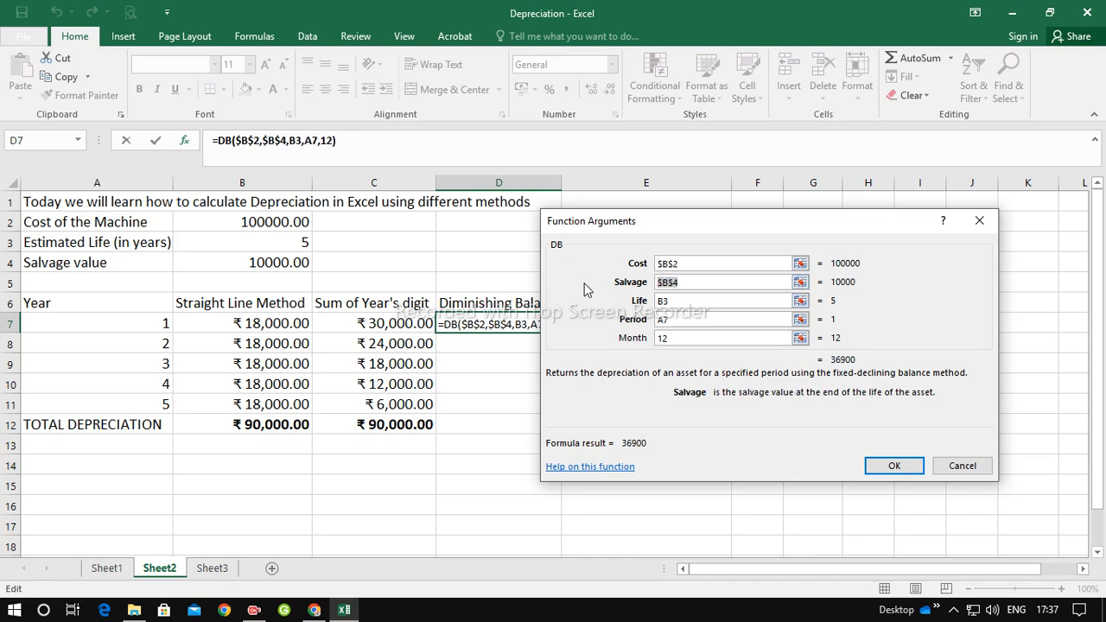
left_click(658, 302)
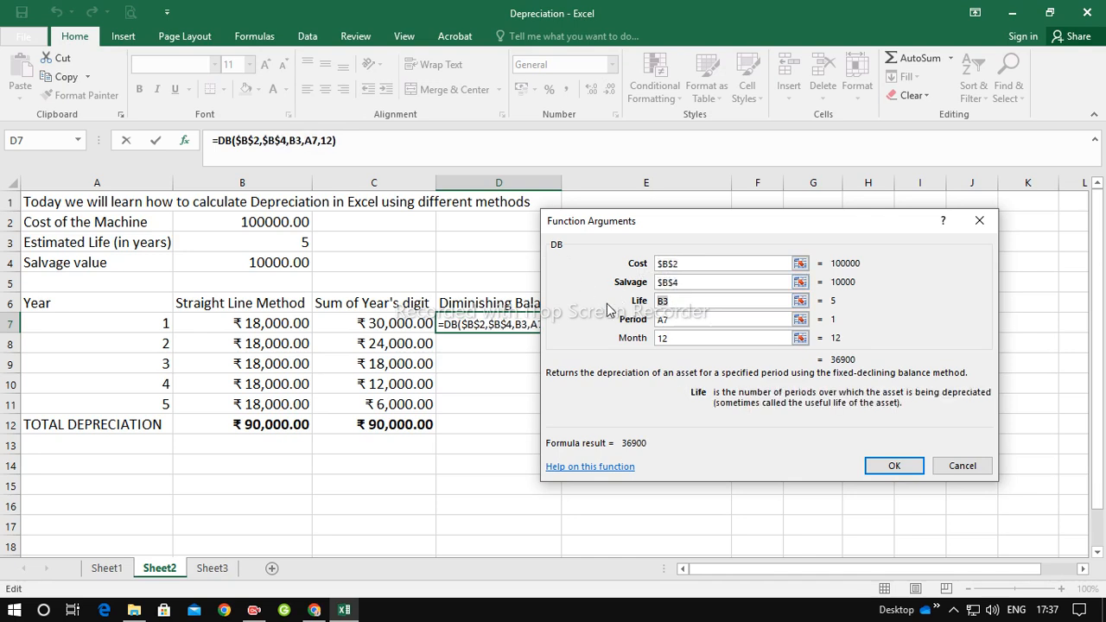
key("F4")
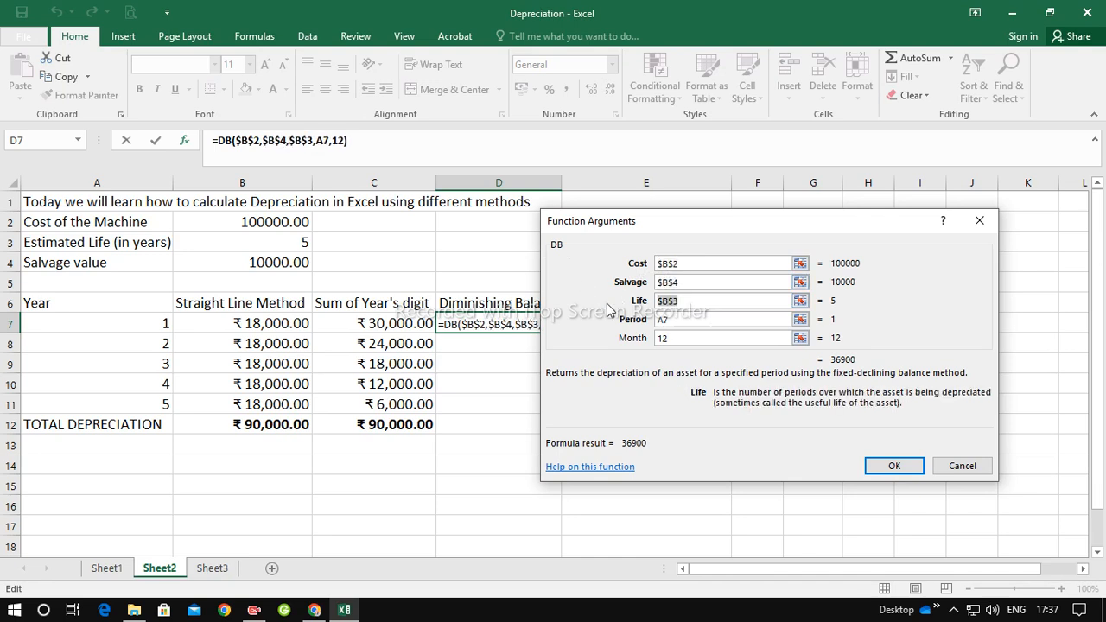
left_click(890, 465)
Step: Copy the DB formula from D7 down to D11 and set the font size of D7:D11 to 14
left_click_drag(562, 331, 557, 416)
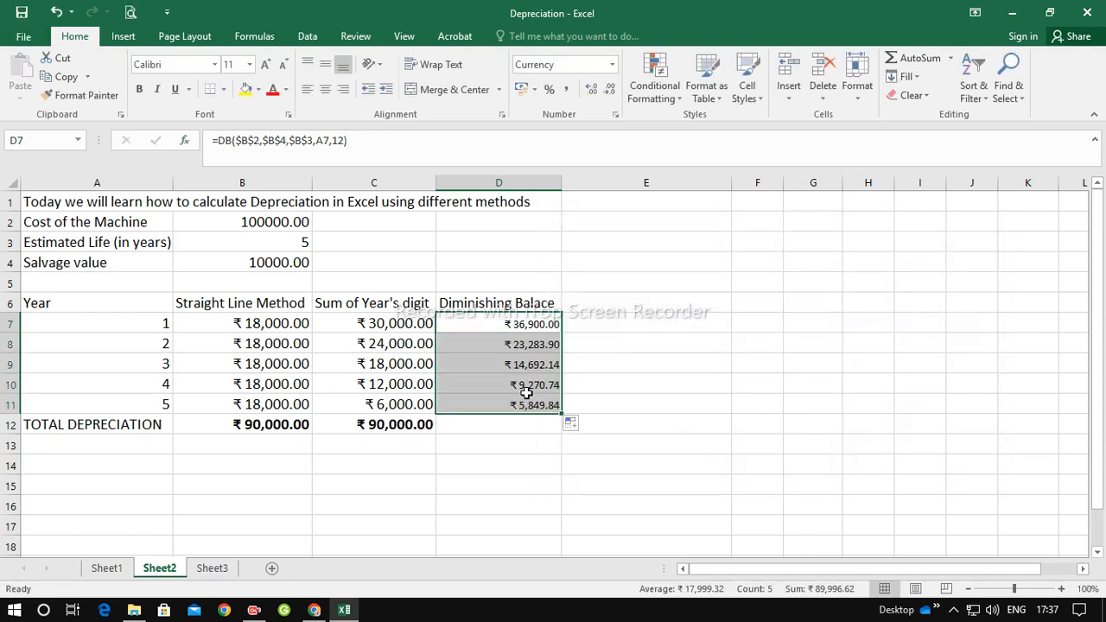
left_click(266, 67)
left_click(267, 67)
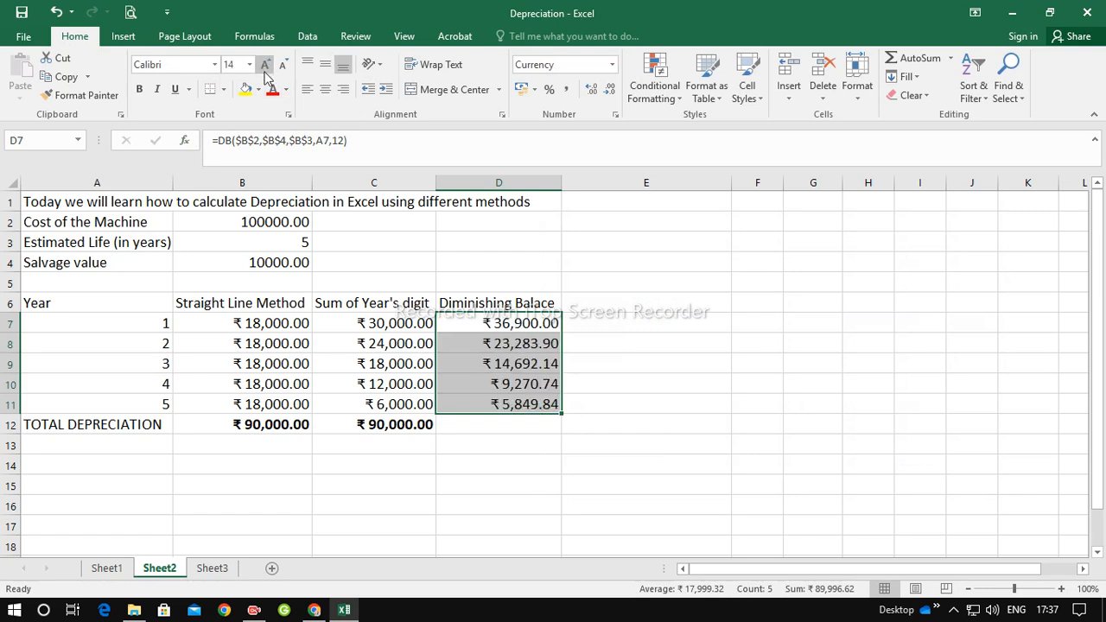
Step: Add the sum of D7:D11 in D12 and format it as bold at font size 14
left_click(898, 69)
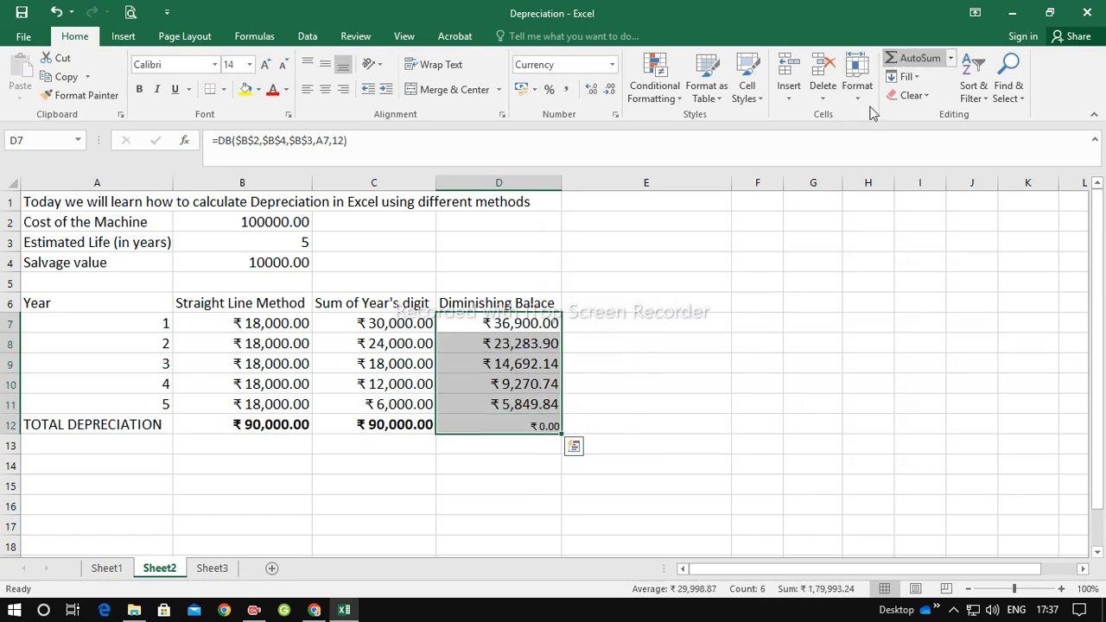
left_click(524, 428)
left_click(263, 66)
left_click(263, 67)
left_click(139, 89)
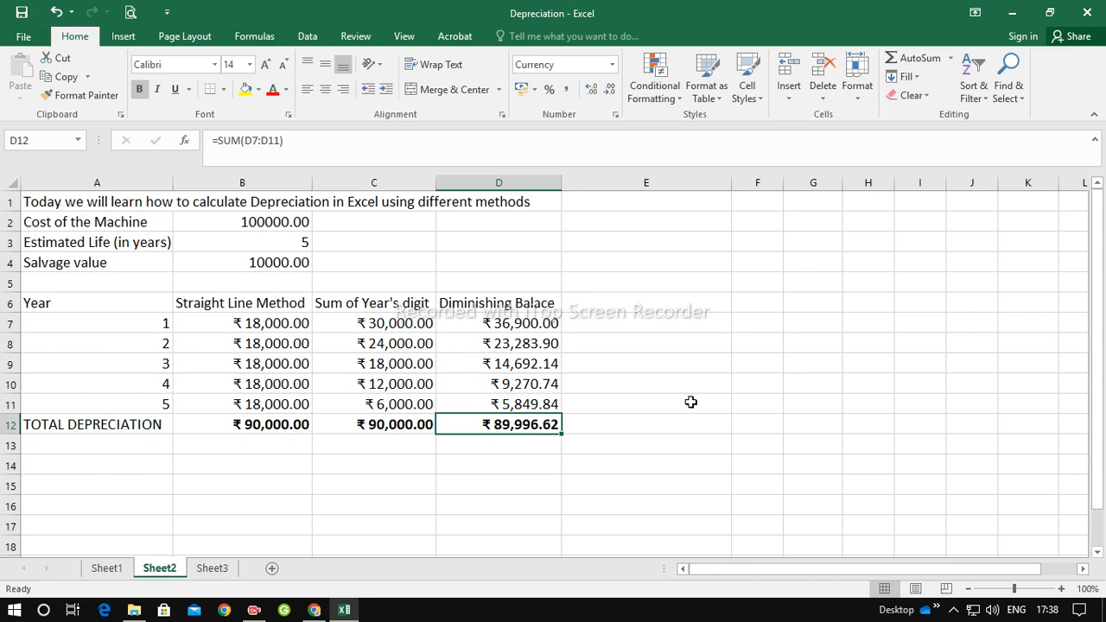
Step: Review the three method headings, their formulas in row 7 and the totals in row 12, and switch to Sheet3
left_click(233, 305)
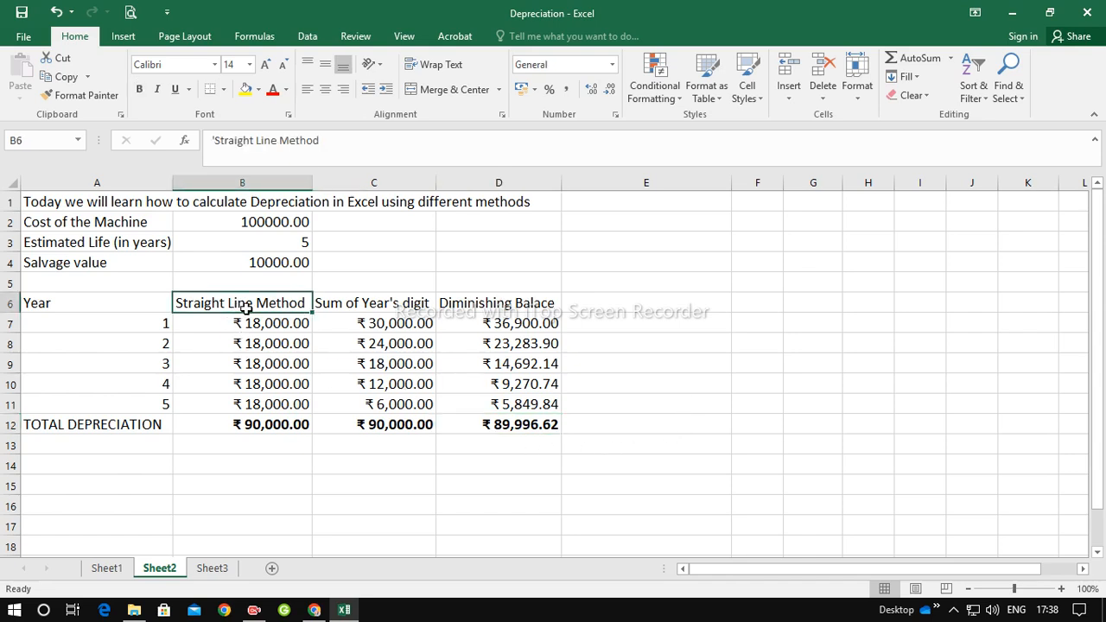
left_click(353, 306)
left_click(482, 301)
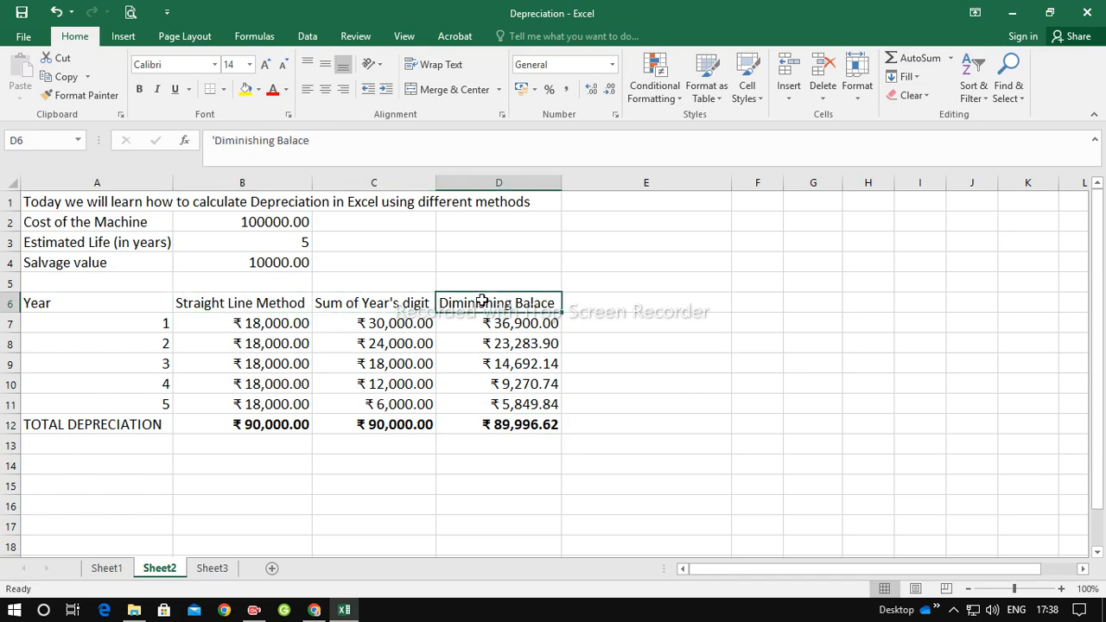
left_click(294, 320)
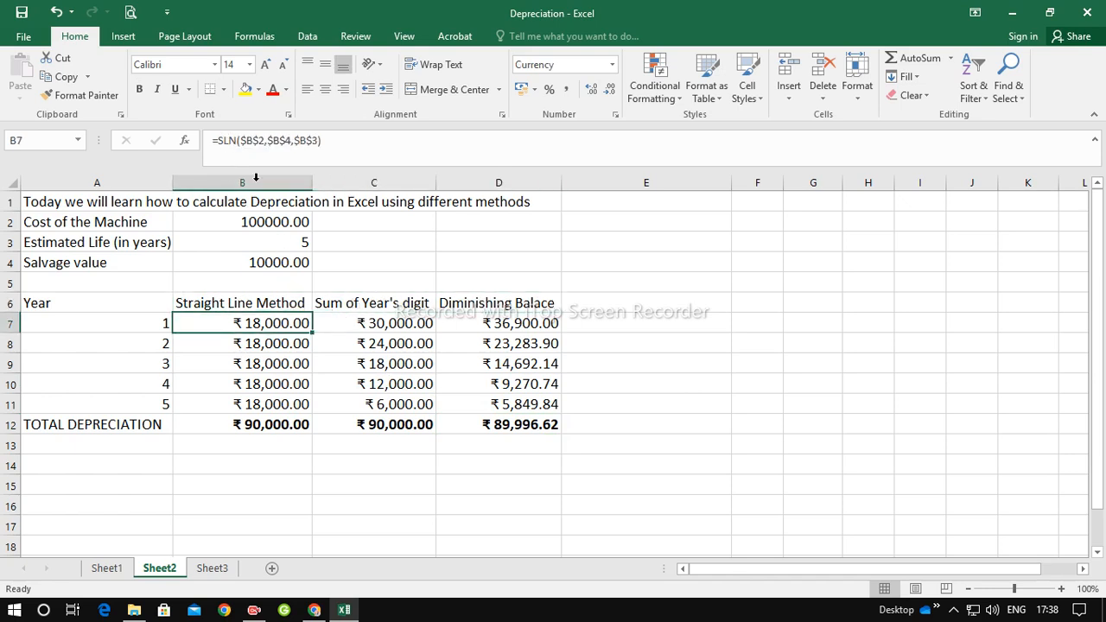
left_click(380, 328)
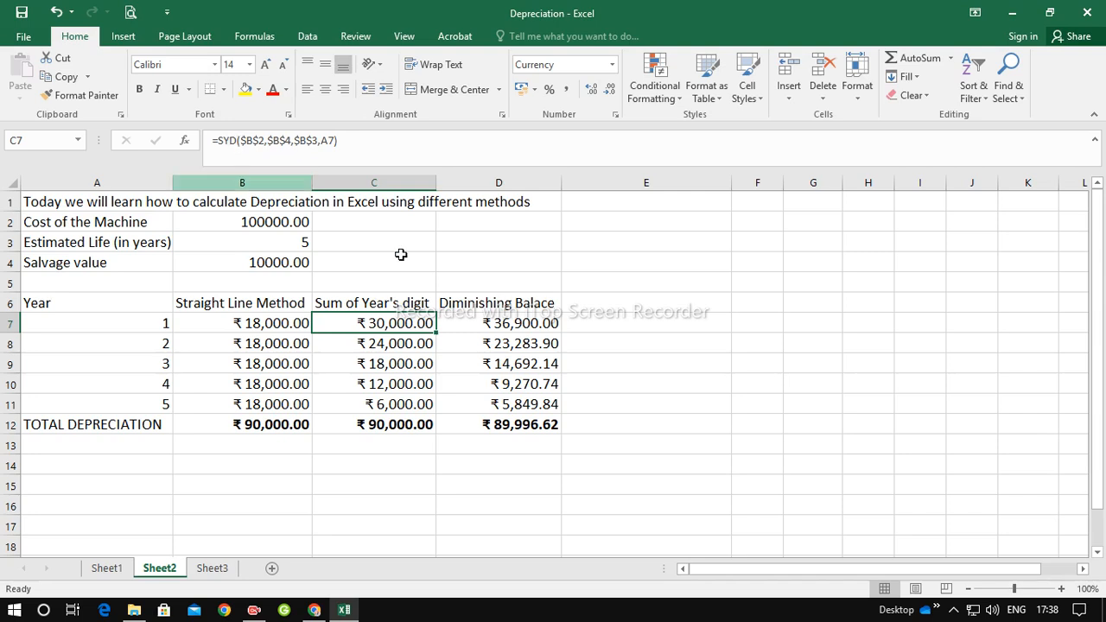
left_click(518, 326)
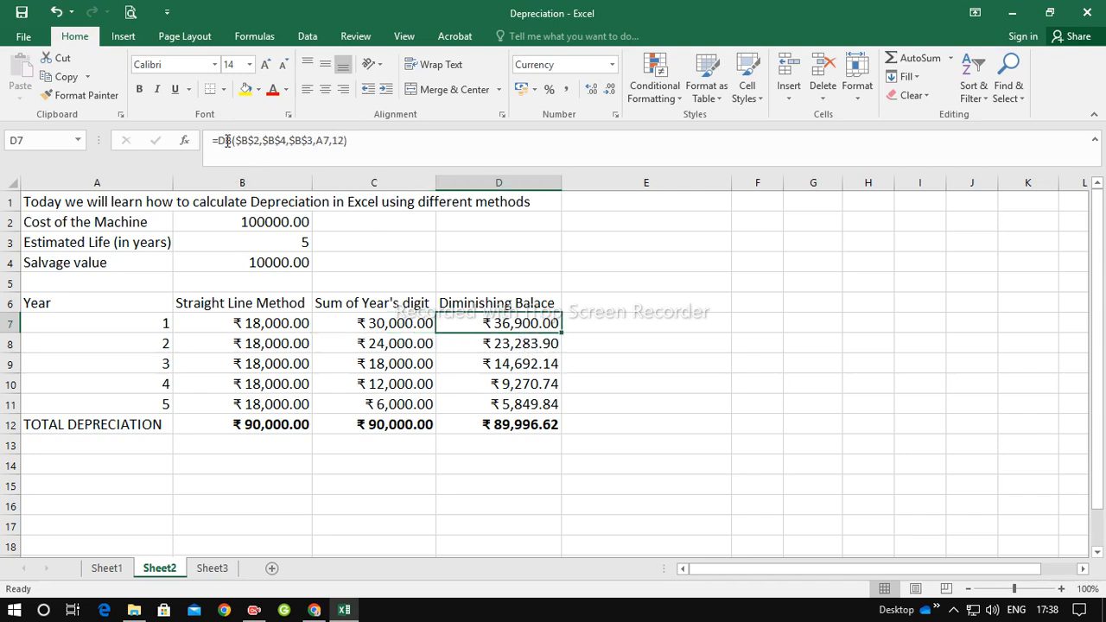
left_click(294, 426)
left_click(384, 428)
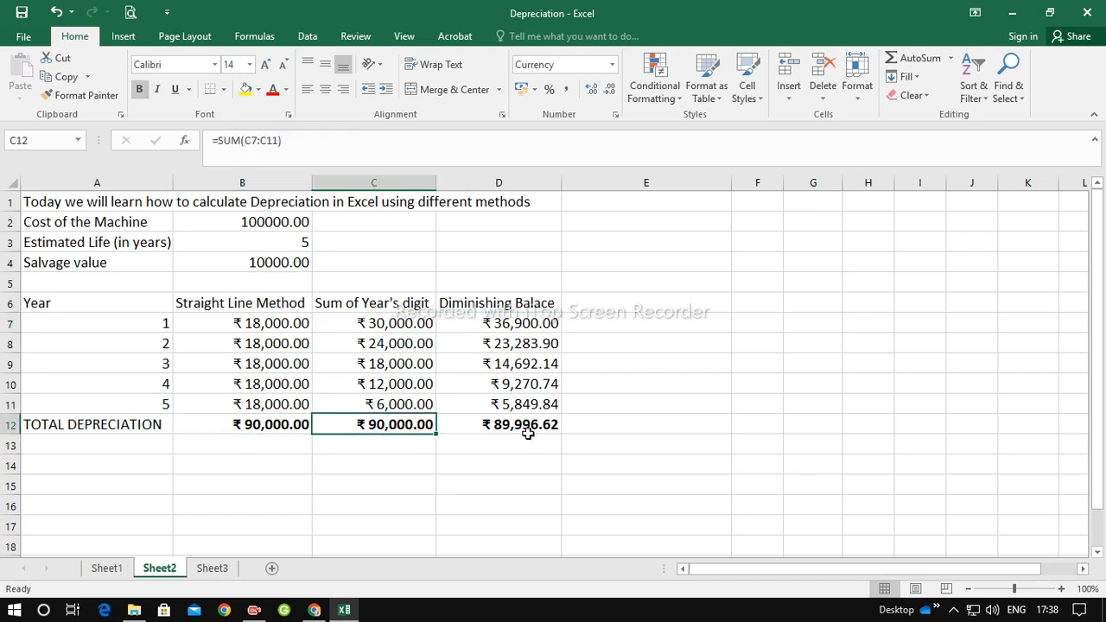
left_click(536, 429)
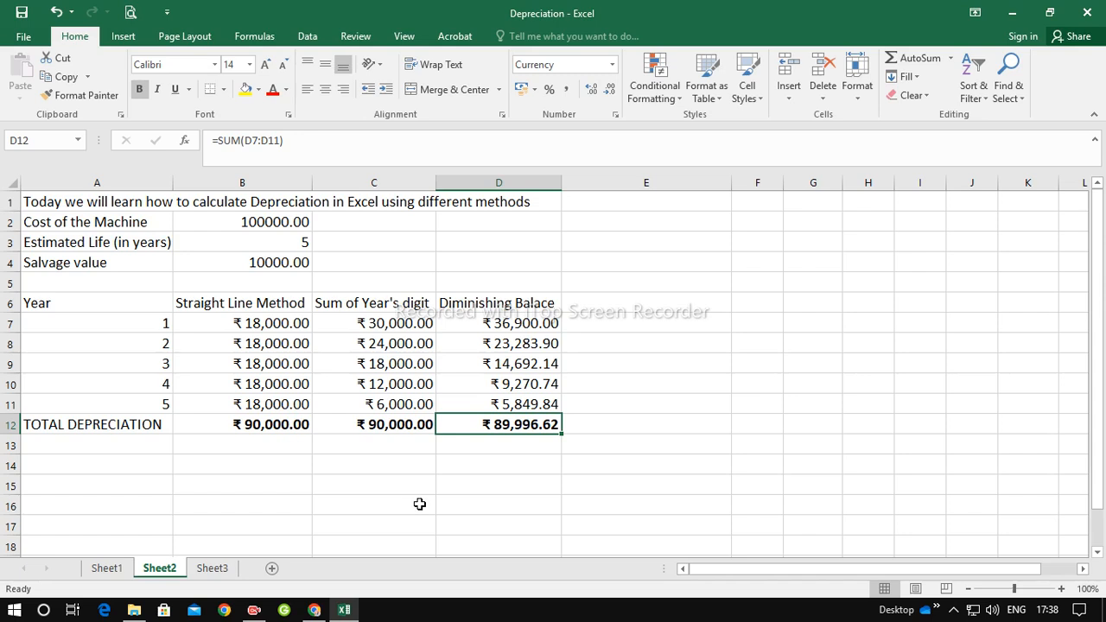
left_click(212, 568)
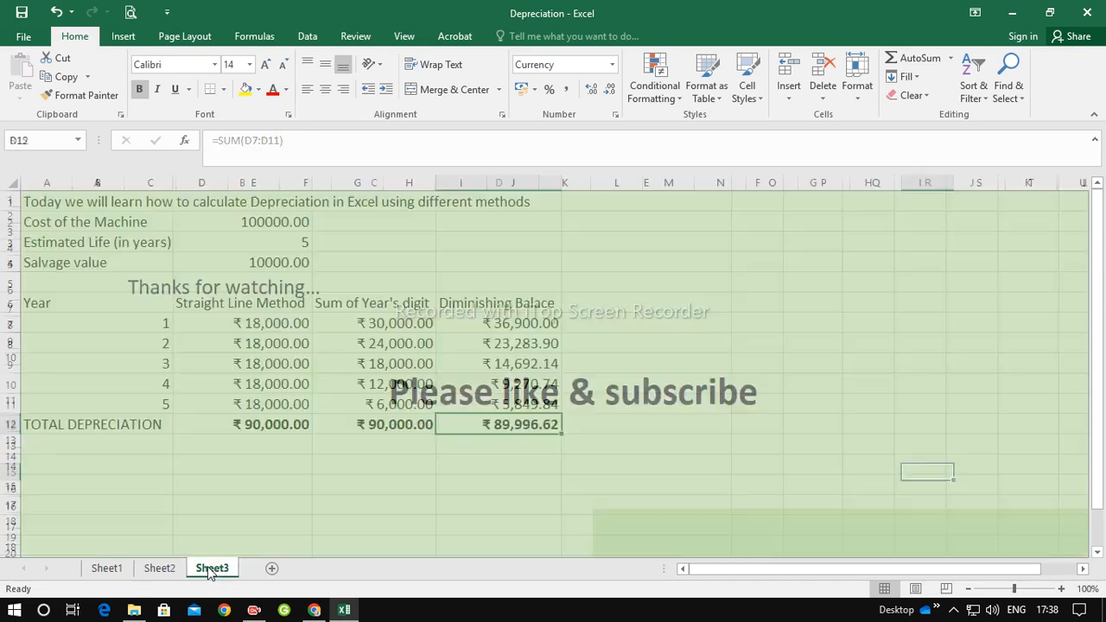